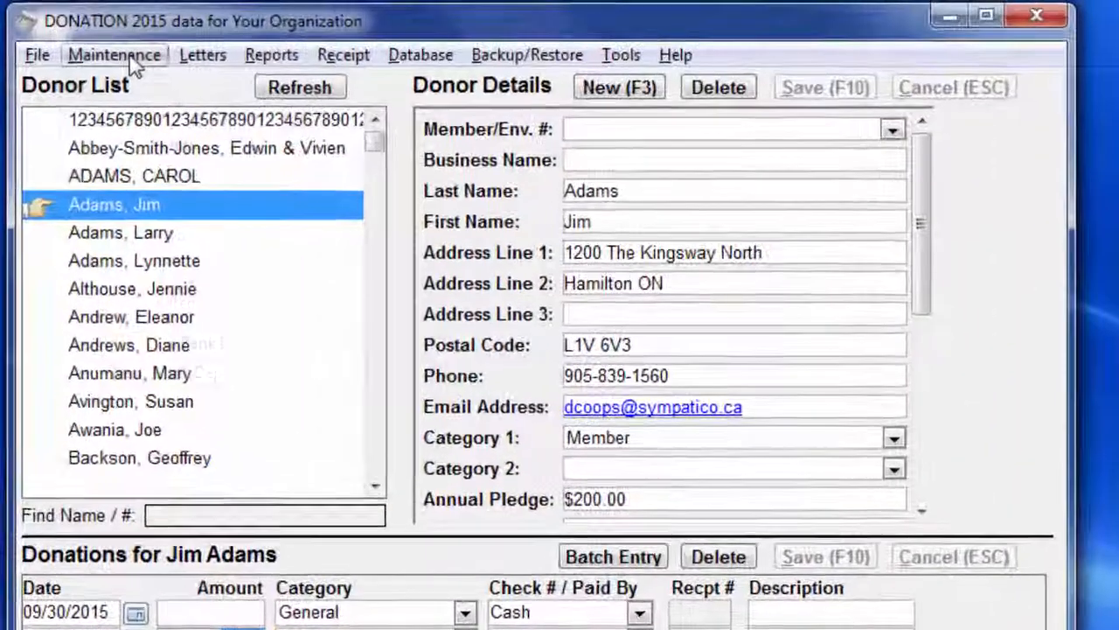
Step: Set a new receipt password by entering it in the New Password and Re-Type New Password fields, leaving the current password blank
click(130, 60)
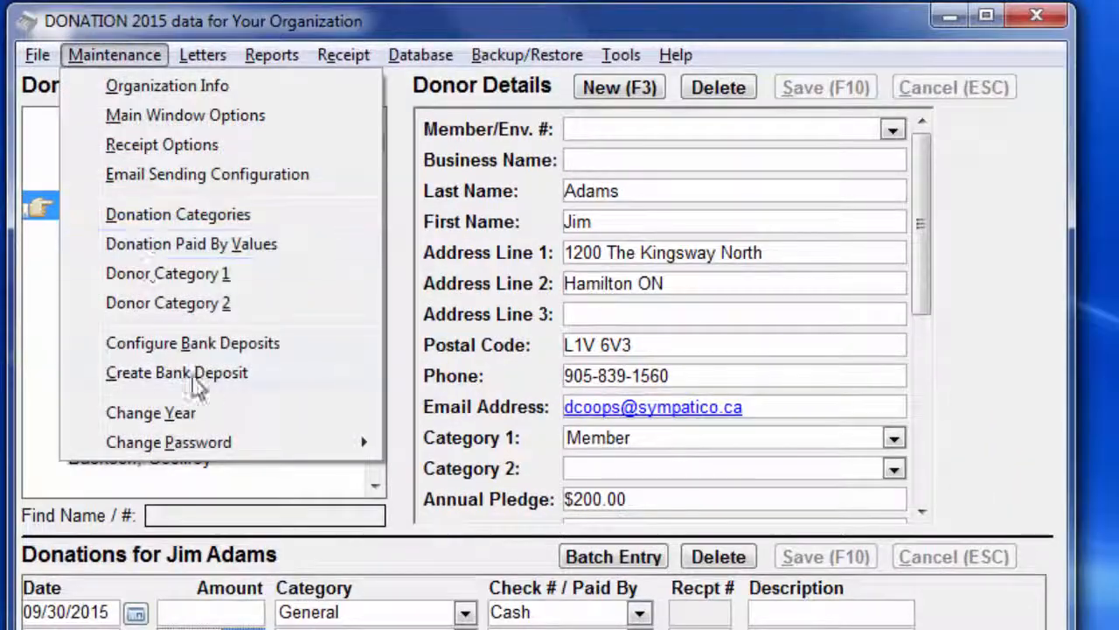
mouse_move(326, 442)
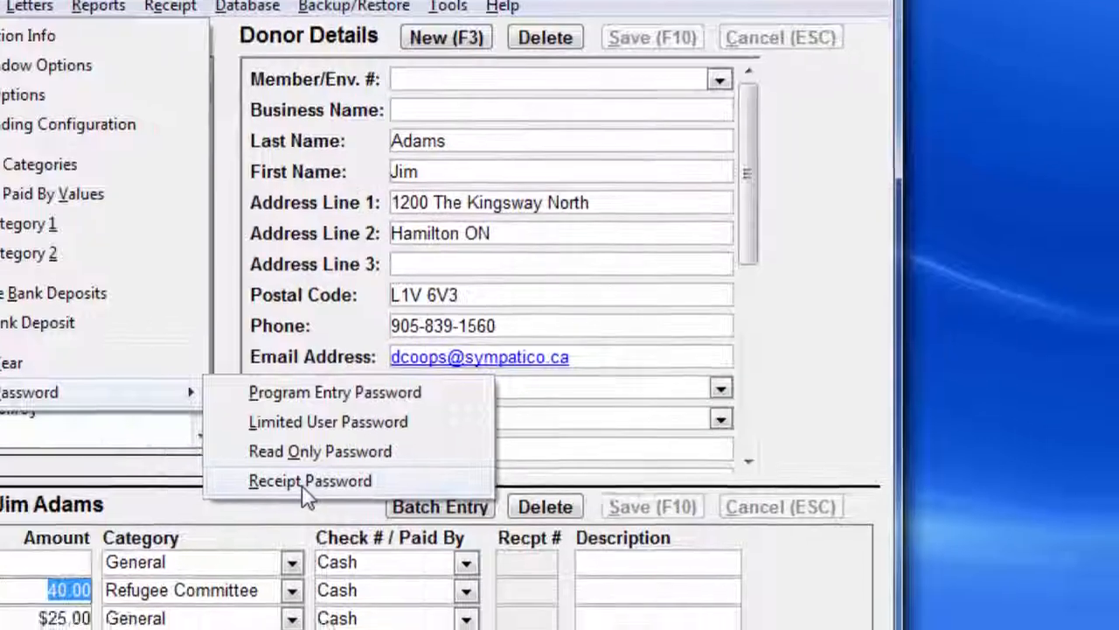
click(306, 494)
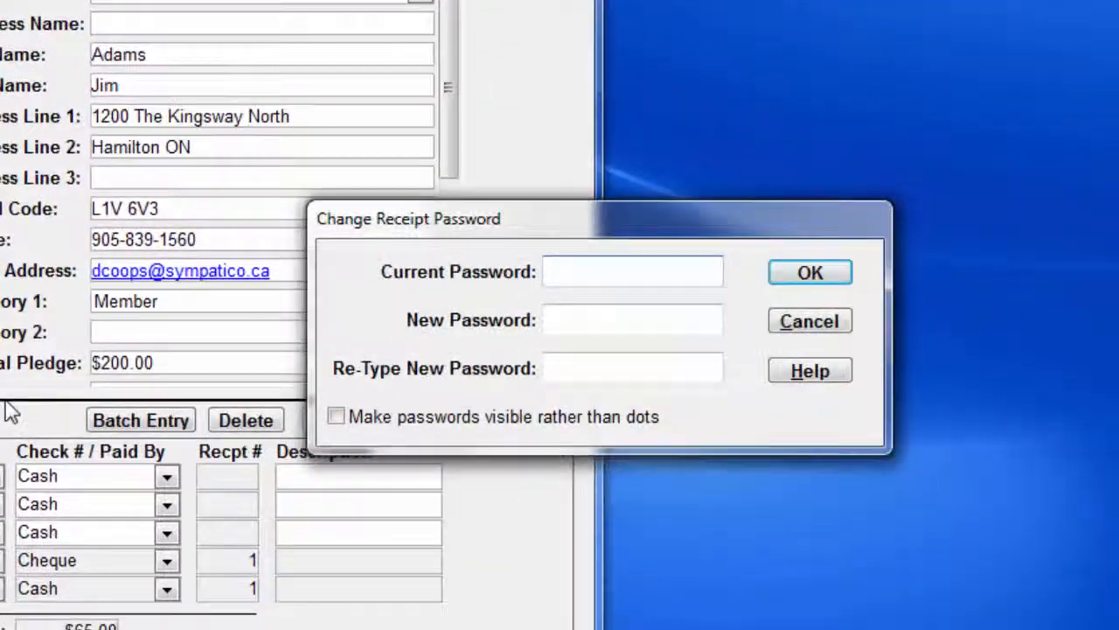
click(590, 322)
text(••••••)
key(Tab)
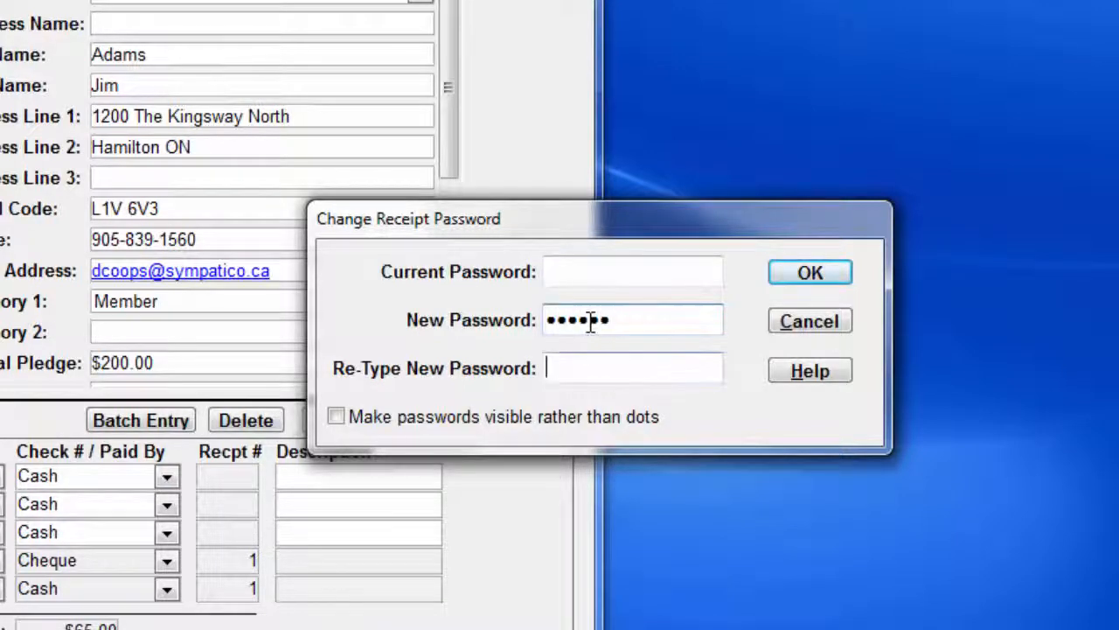
text(••)
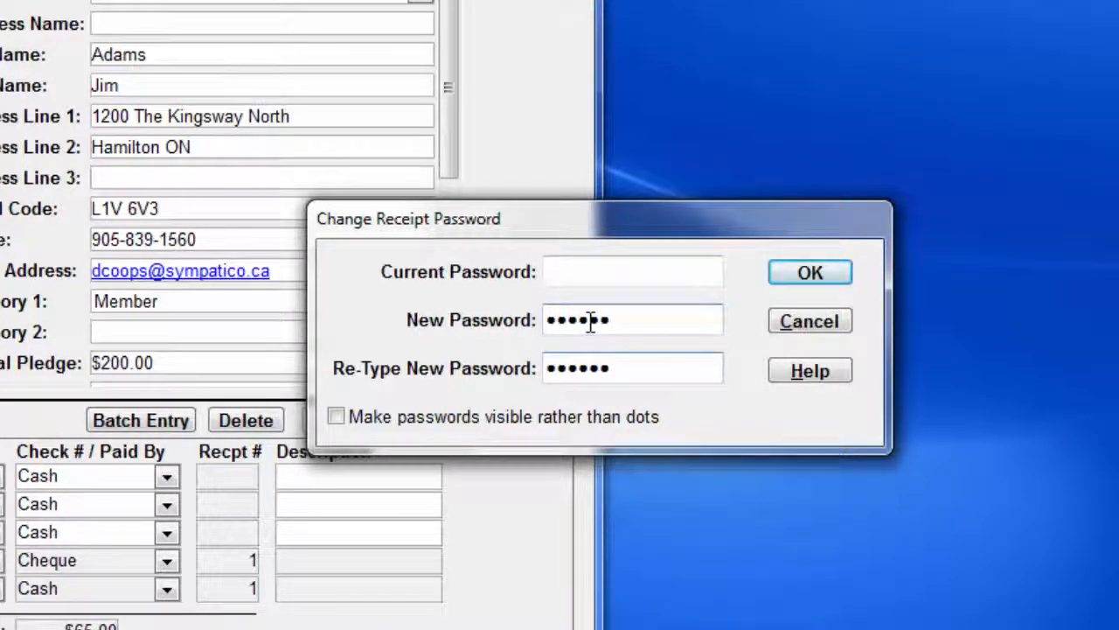
click(812, 276)
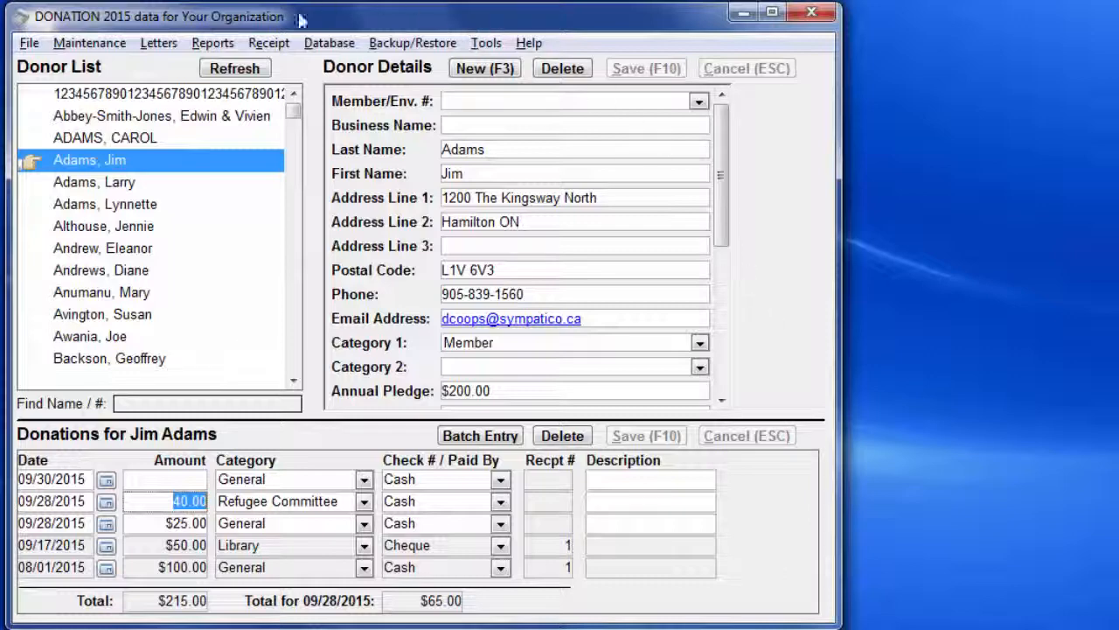
Step: Set the receipt signature image to DanSignature.gif from the \donation folder in the receipt options
click(101, 43)
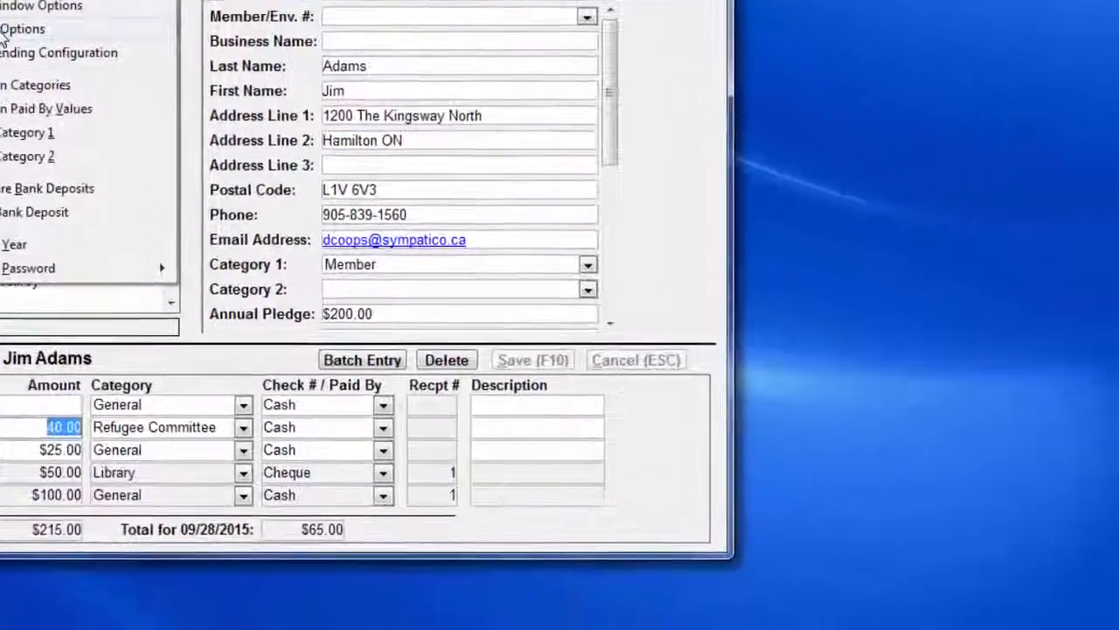
click(118, 108)
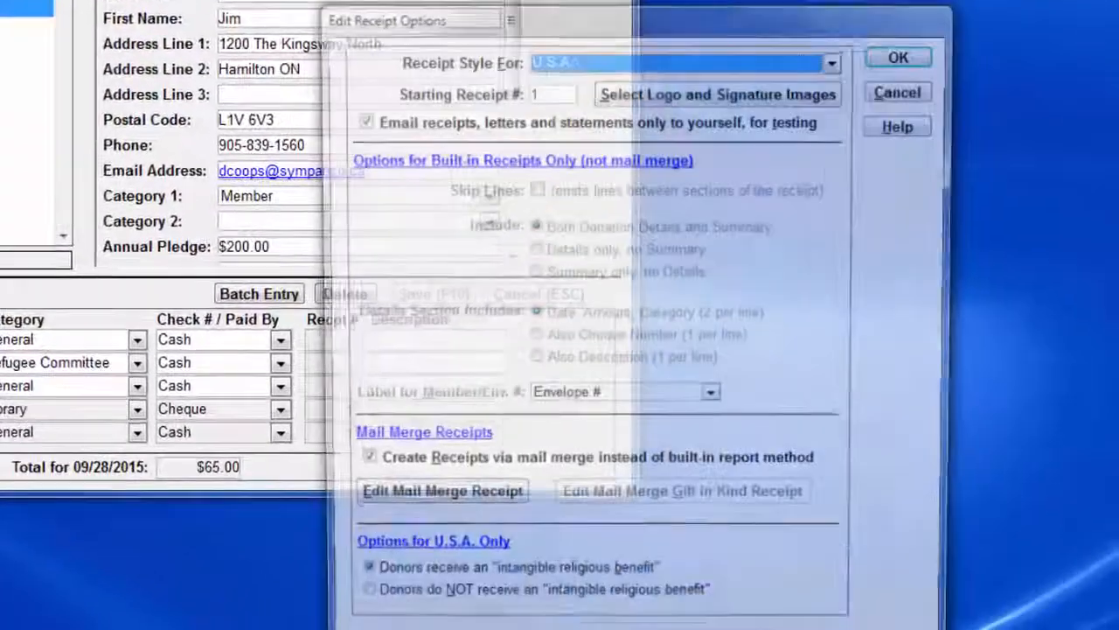
click(722, 99)
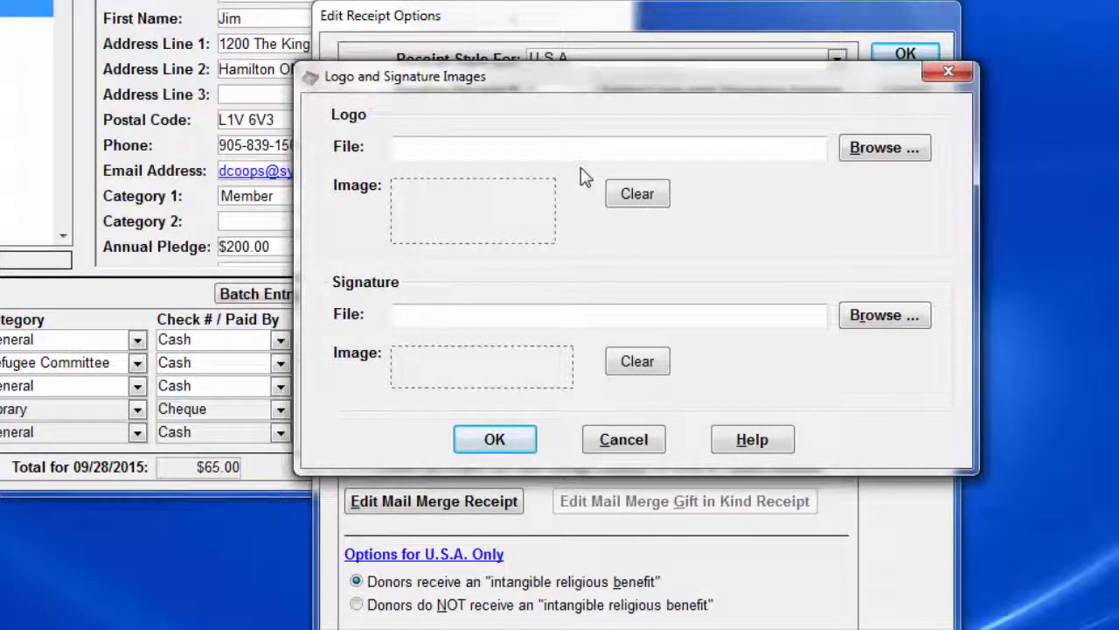
click(900, 320)
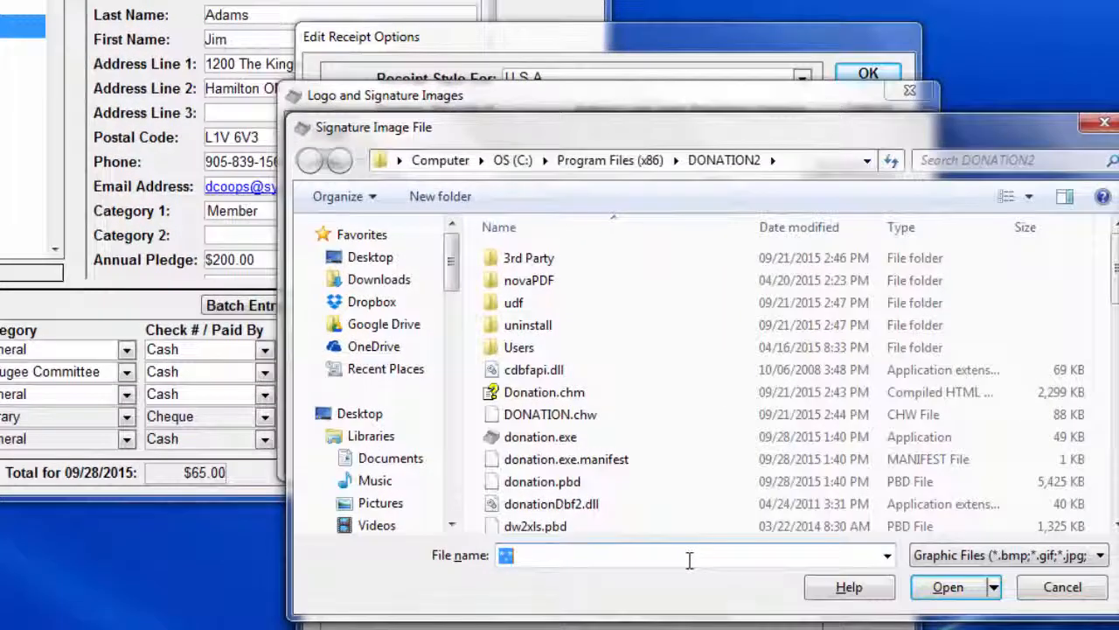
text(\donation)
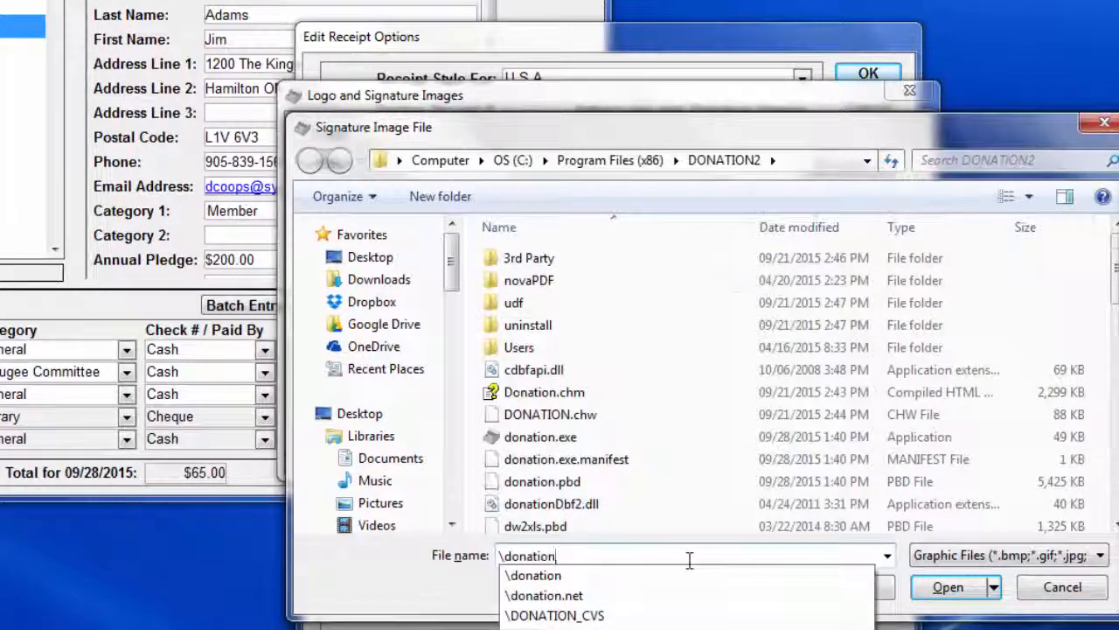
key(Return)
double_click(586, 261)
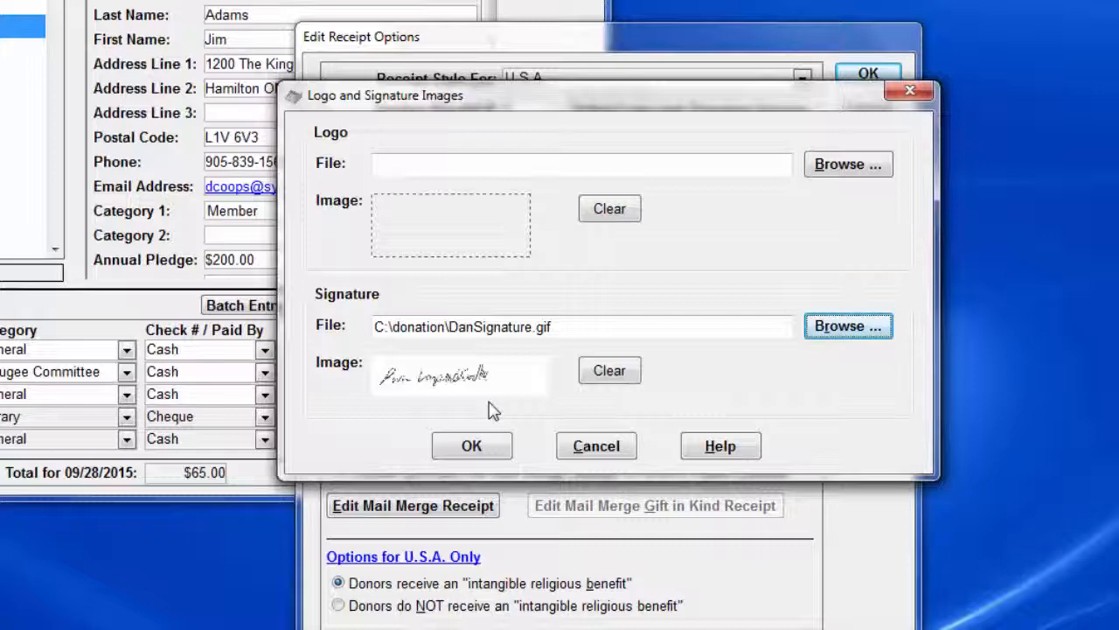
click(472, 447)
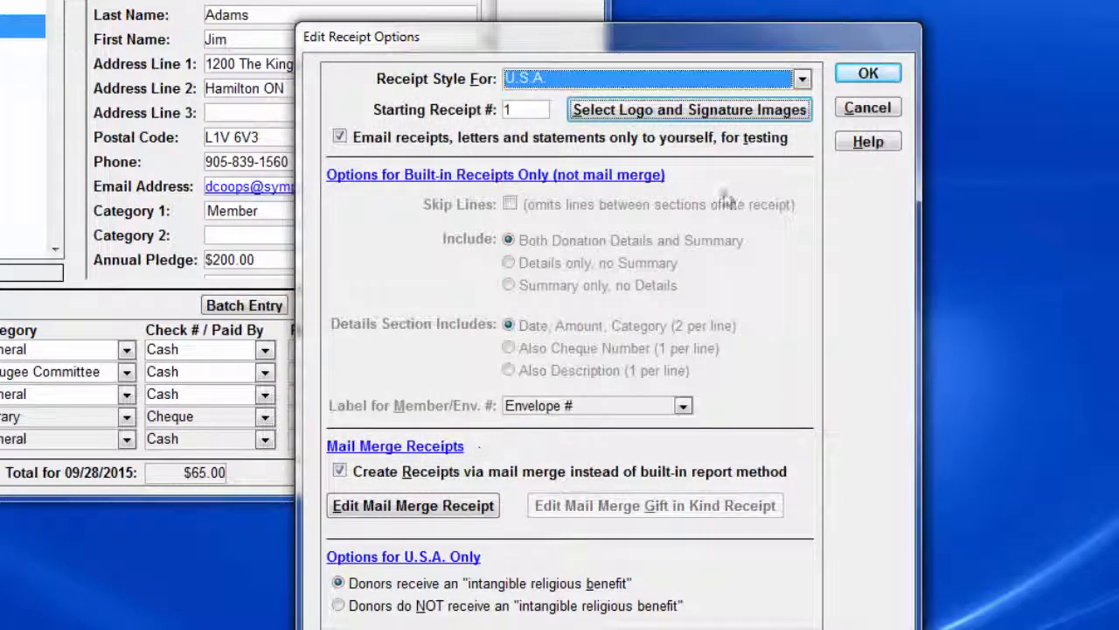
Step: Turn off creating receipts via mail merge, save the receipt options and generate a sample receipt for the current donor
click(461, 475)
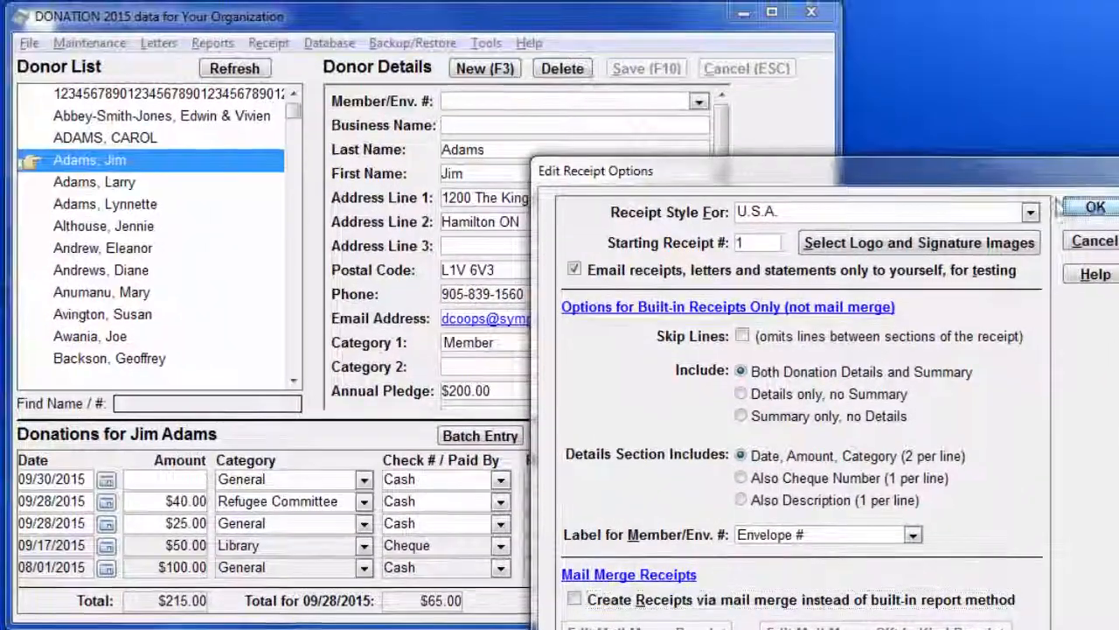
click(863, 77)
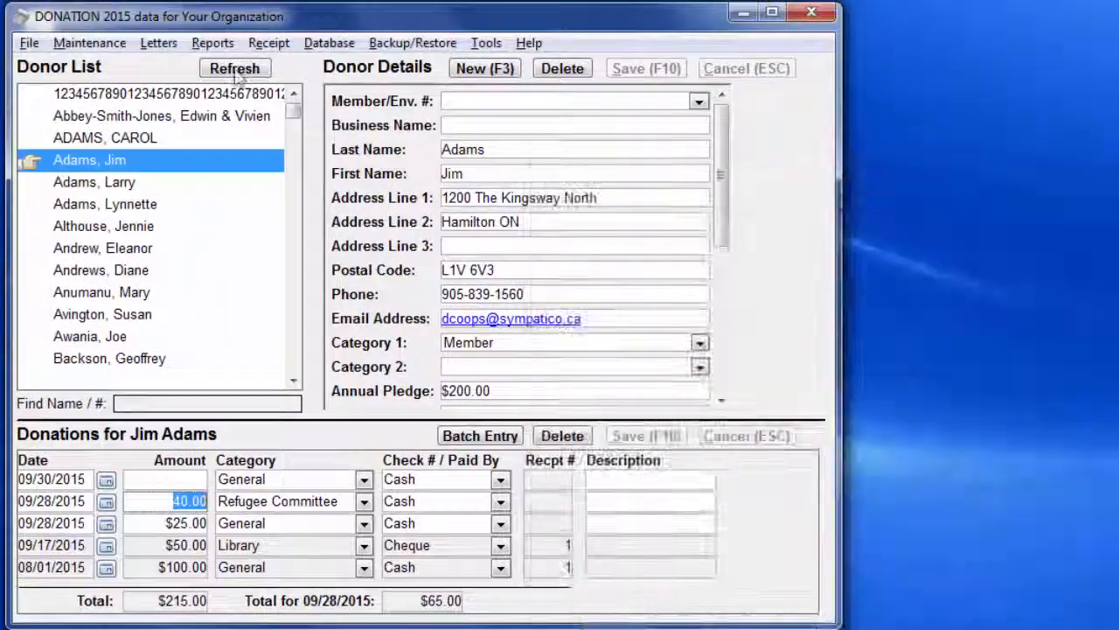
click(269, 43)
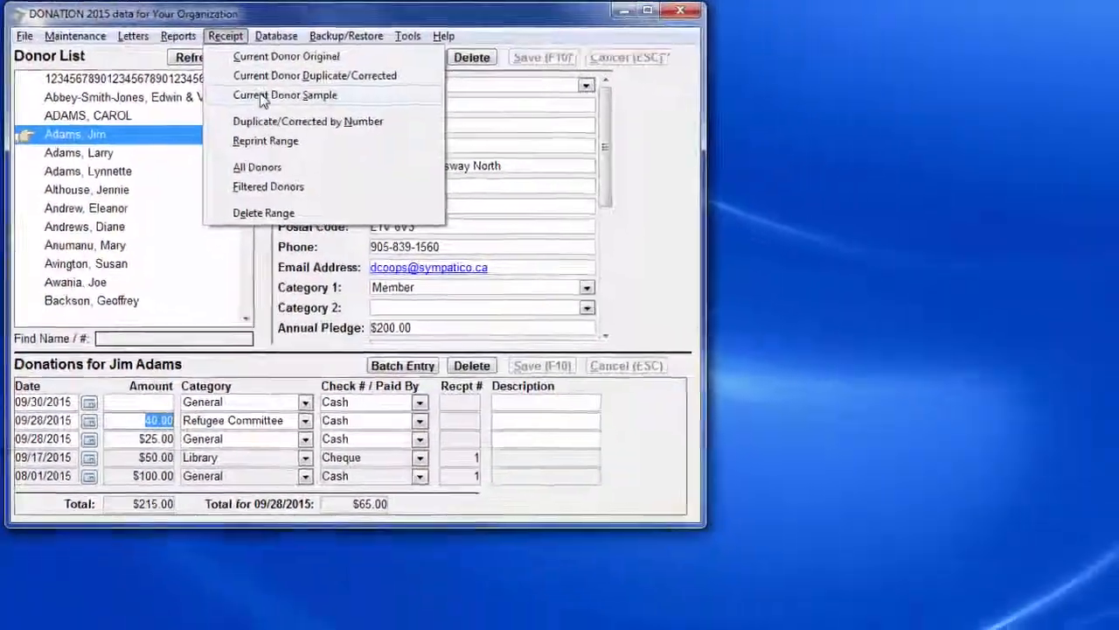
click(261, 98)
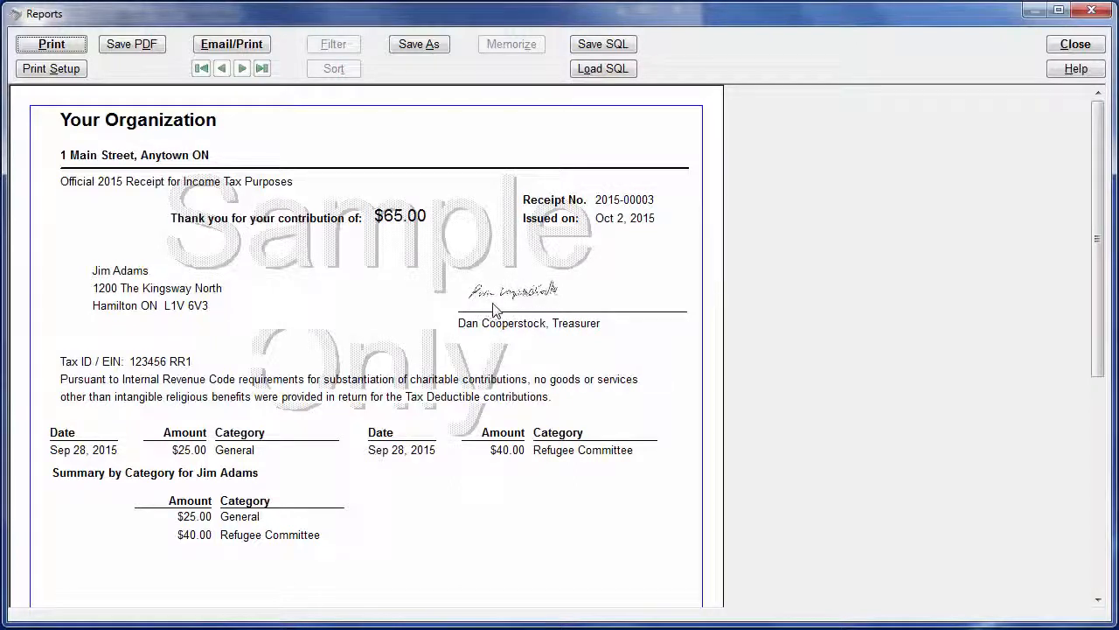
Step: Save the sample receipt as Receipt.pdf in the Donation documents folder, replacing the existing file
click(135, 45)
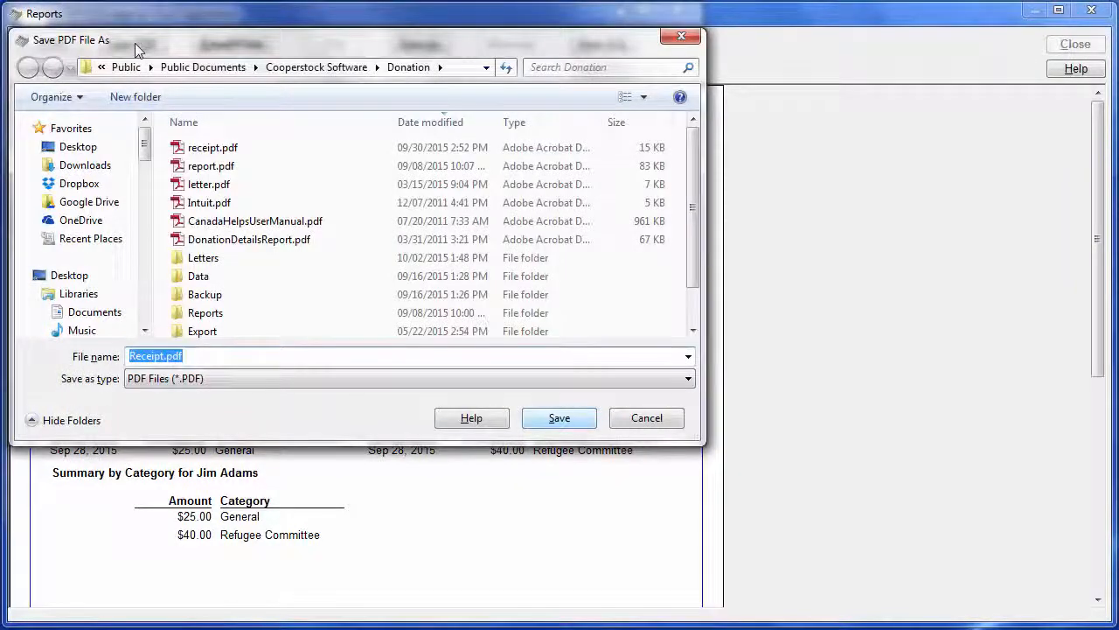
click(559, 420)
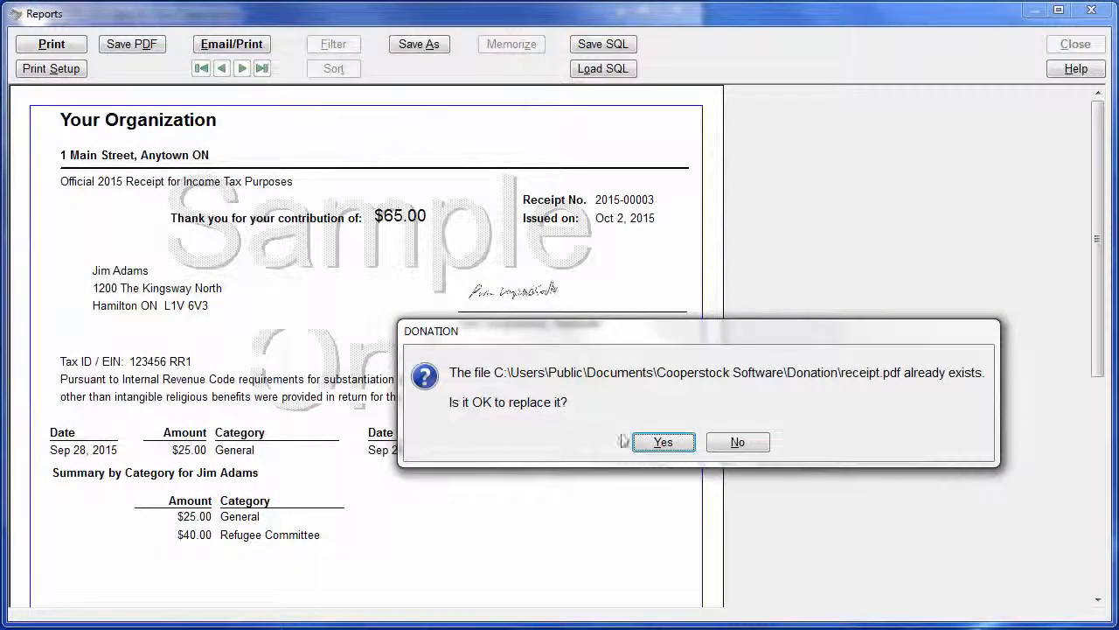
click(664, 443)
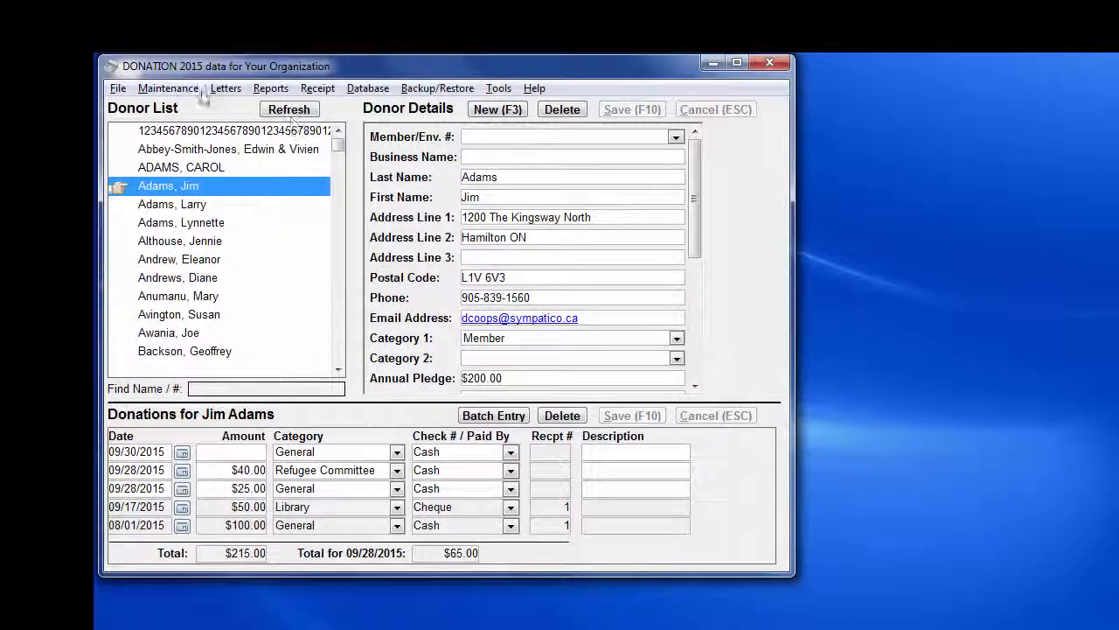
Step: Set the receipt logo image to s4npSimplePowerfulAffordable150x60.gif from c:\donation\html\images and save the receipt options
click(168, 89)
click(199, 146)
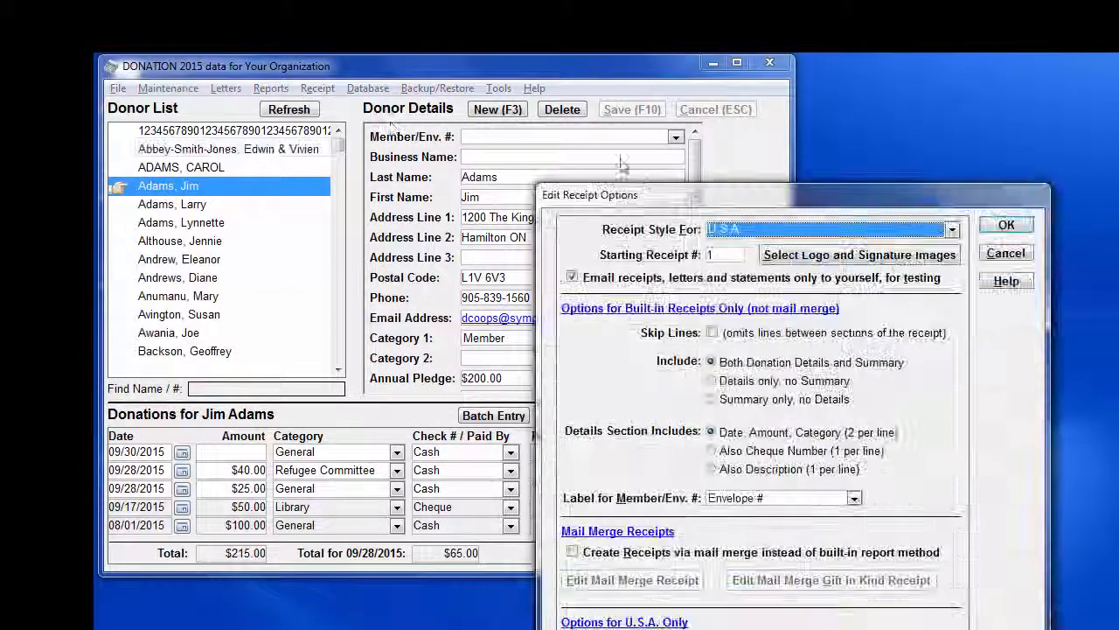
click(816, 256)
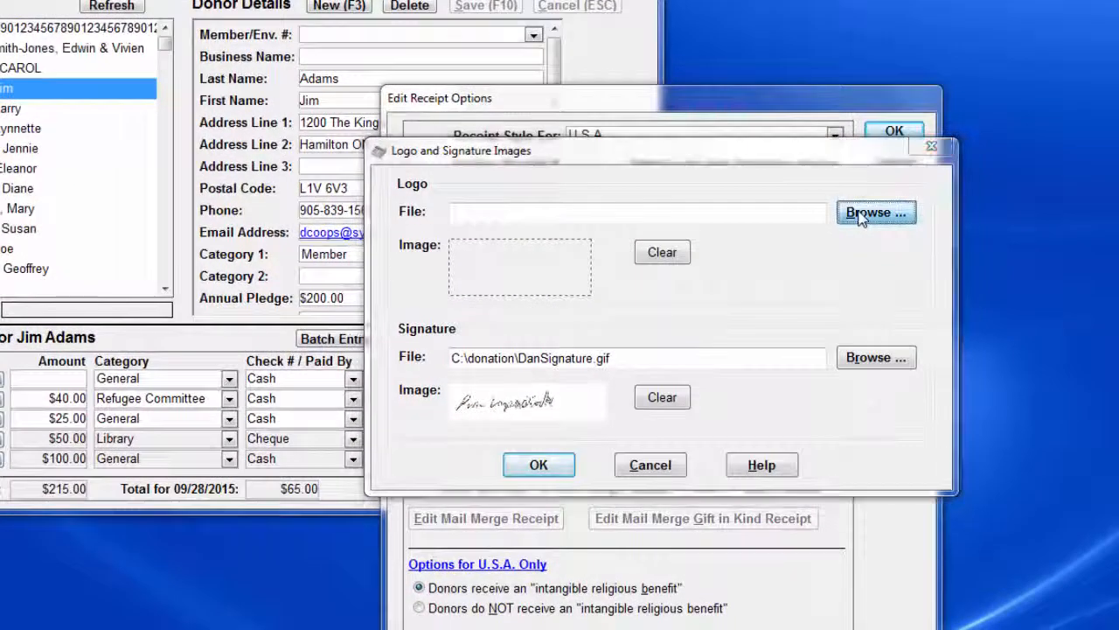
click(861, 217)
text(c:\donation\html\images)
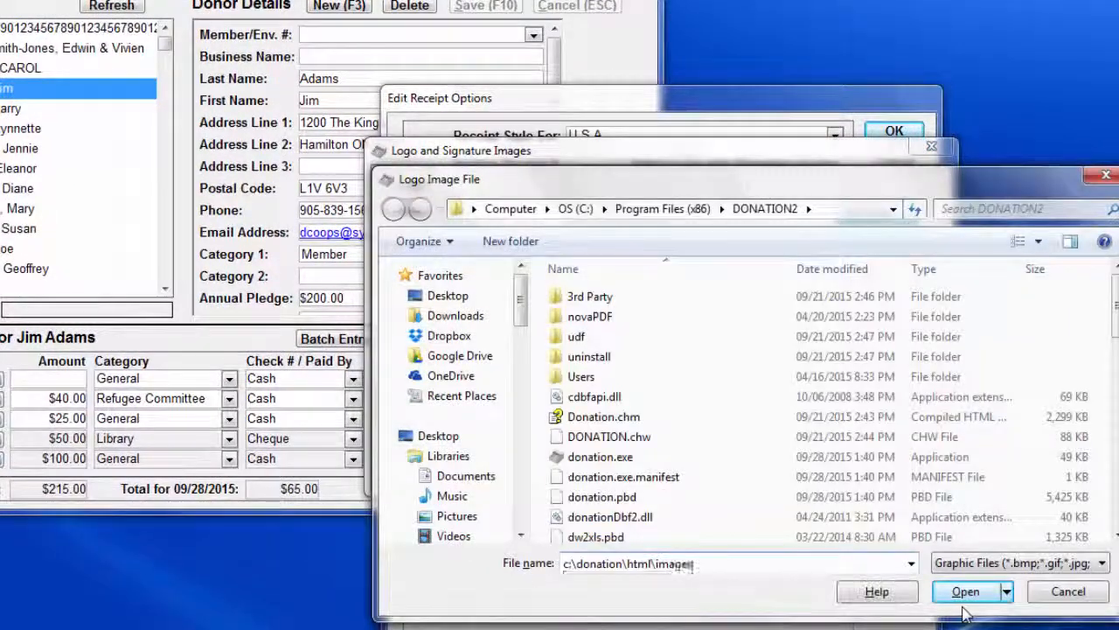
key(Return)
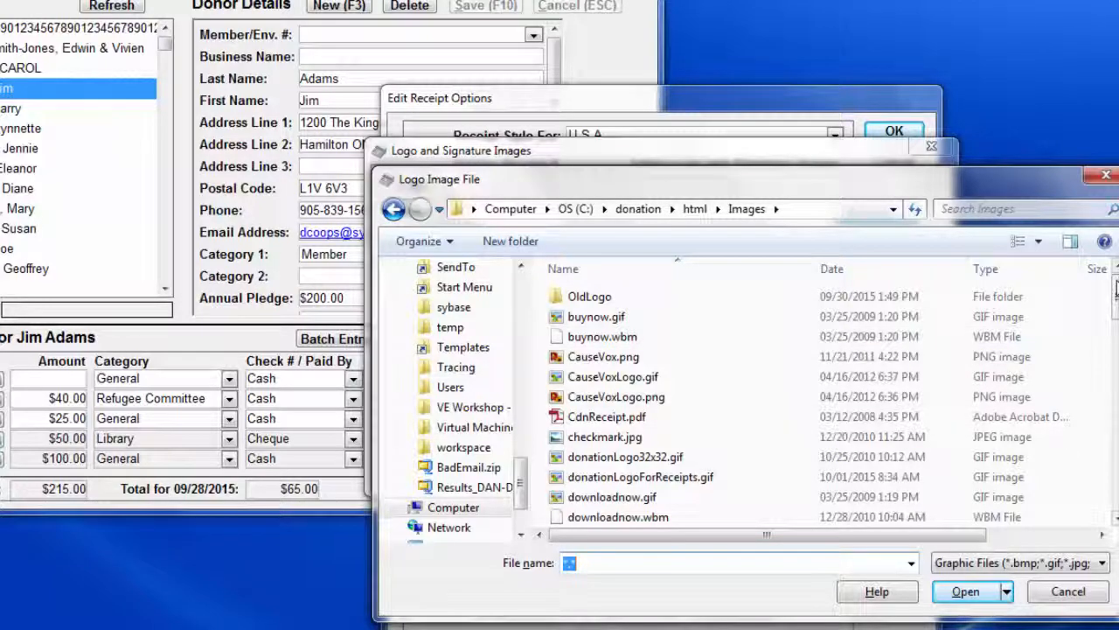
scroll(1101, 279, down, 10)
scroll(717, 310, down, 2)
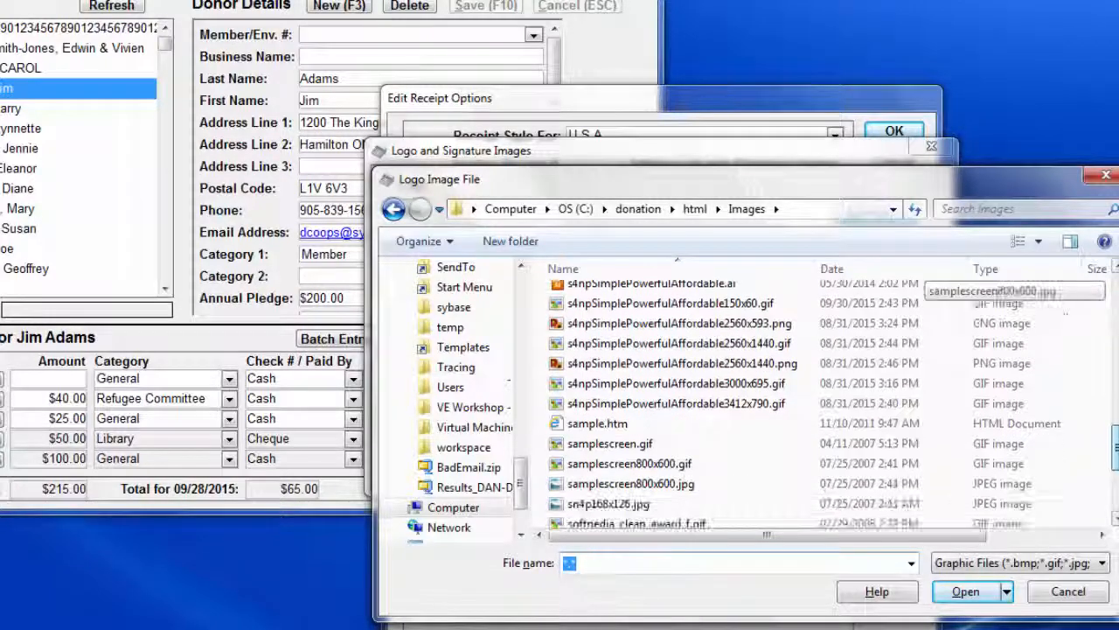
click(717, 304)
click(966, 591)
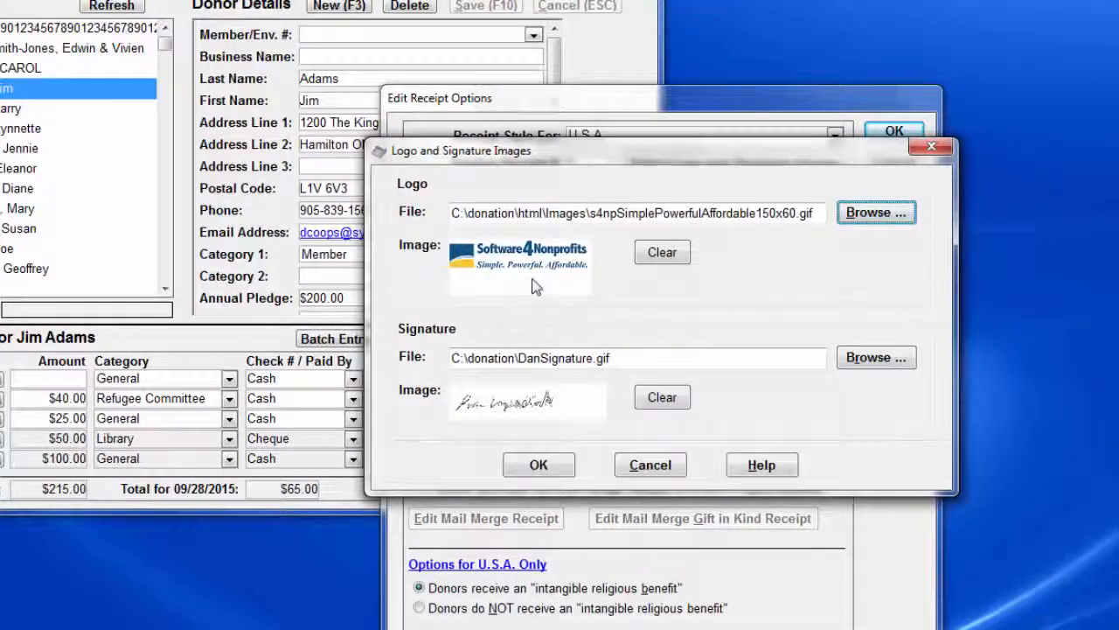
click(539, 464)
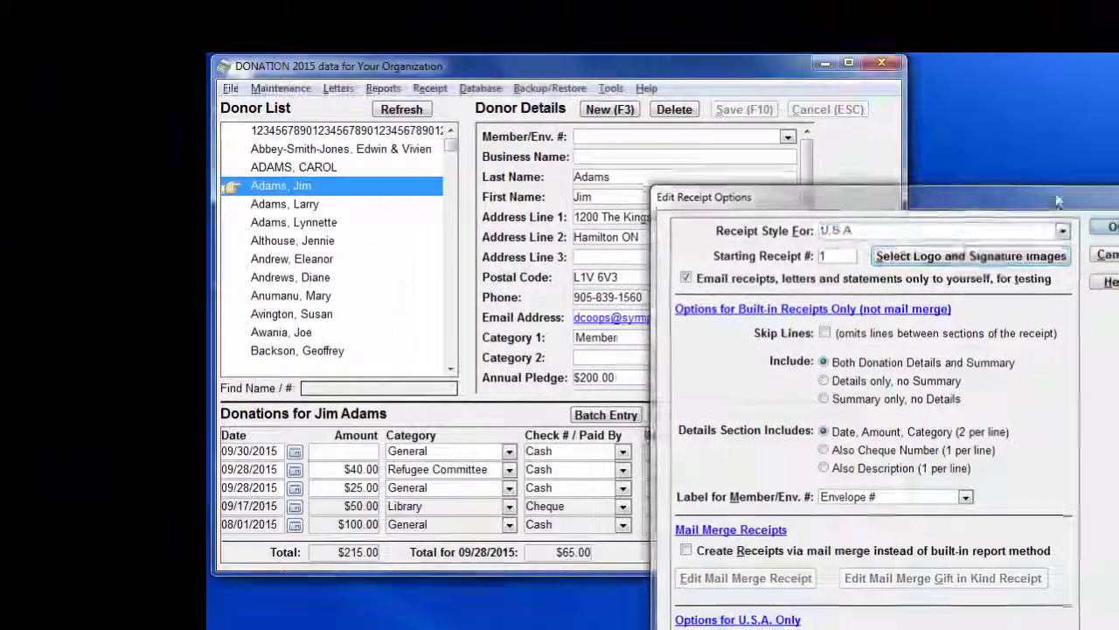
click(1073, 207)
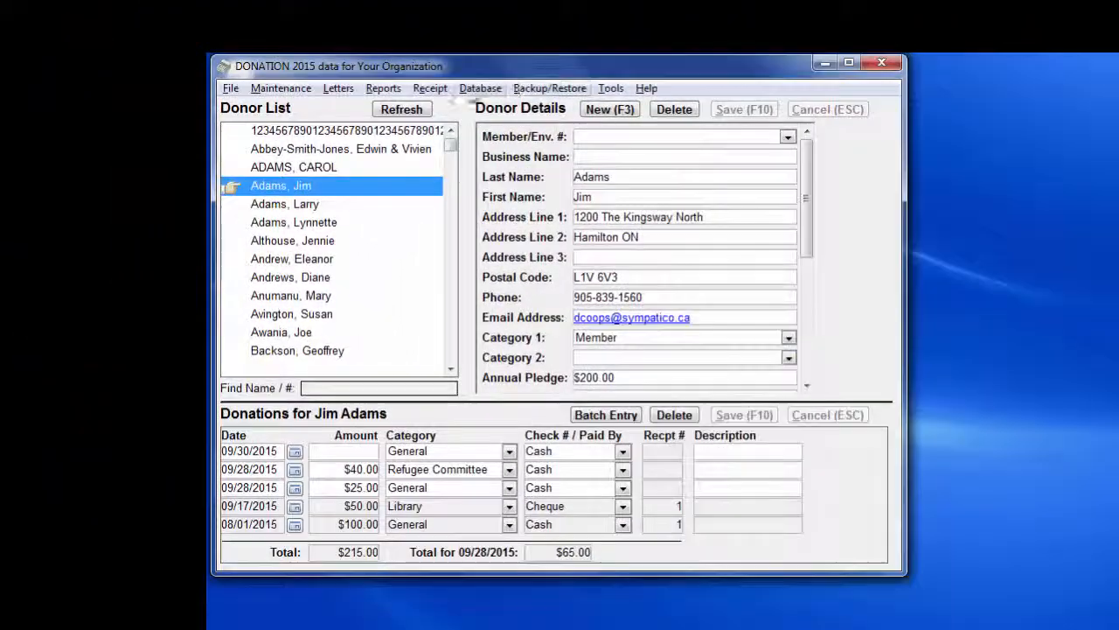
Step: Preview the current donor's built-in sample receipt to check the logo and signature, and close the preview
click(429, 89)
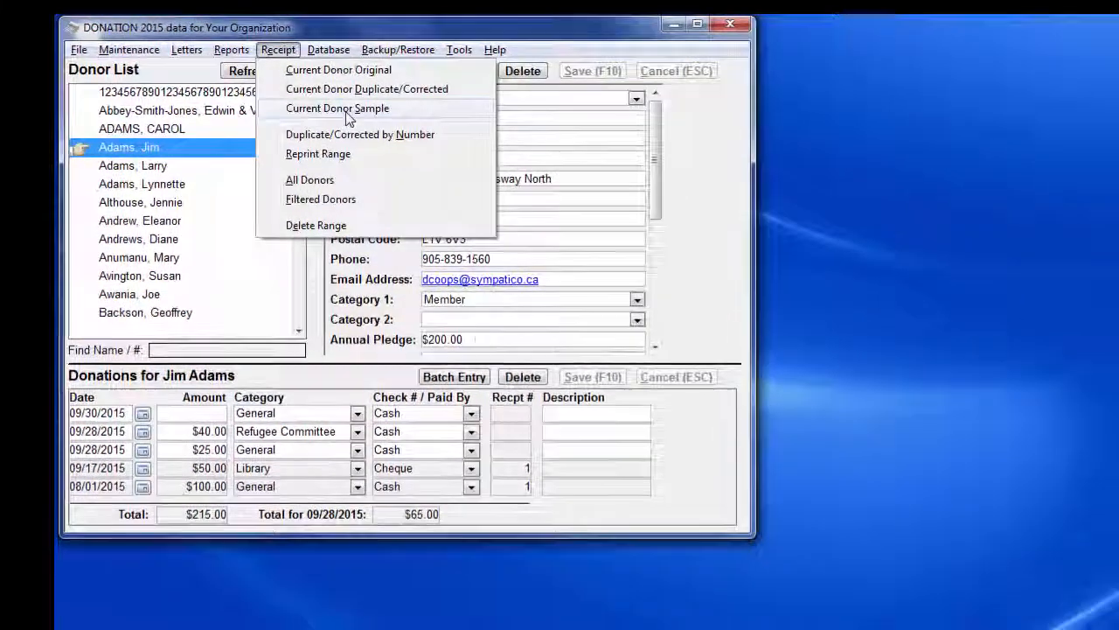
click(348, 118)
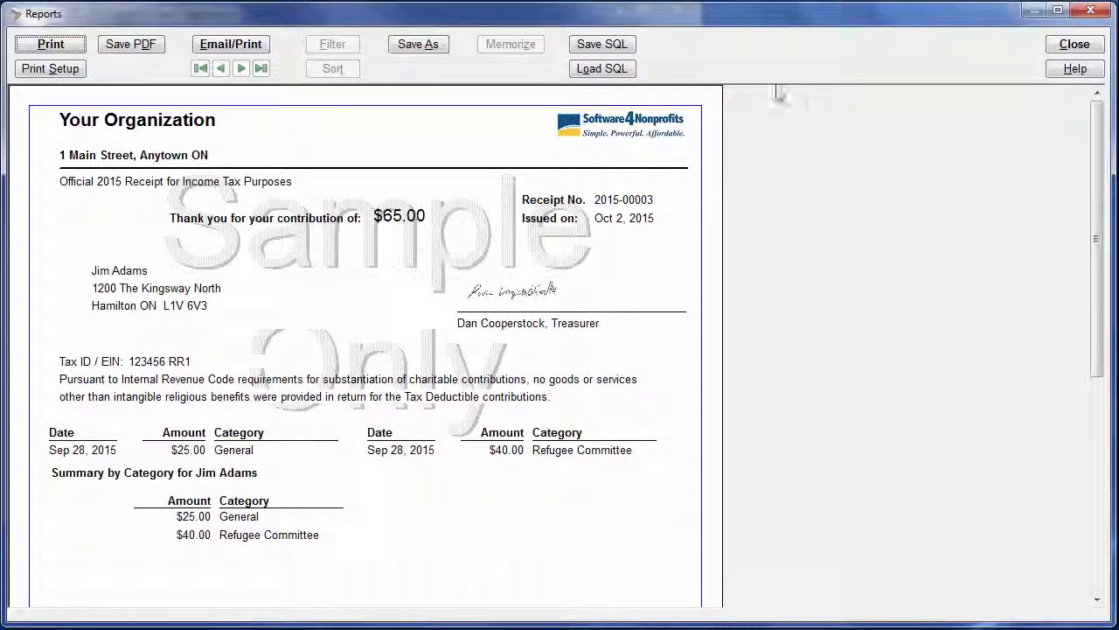
click(1082, 48)
Step: Turn on creating receipts via mail merge instead of the built-in report method and save the receipt options
click(73, 35)
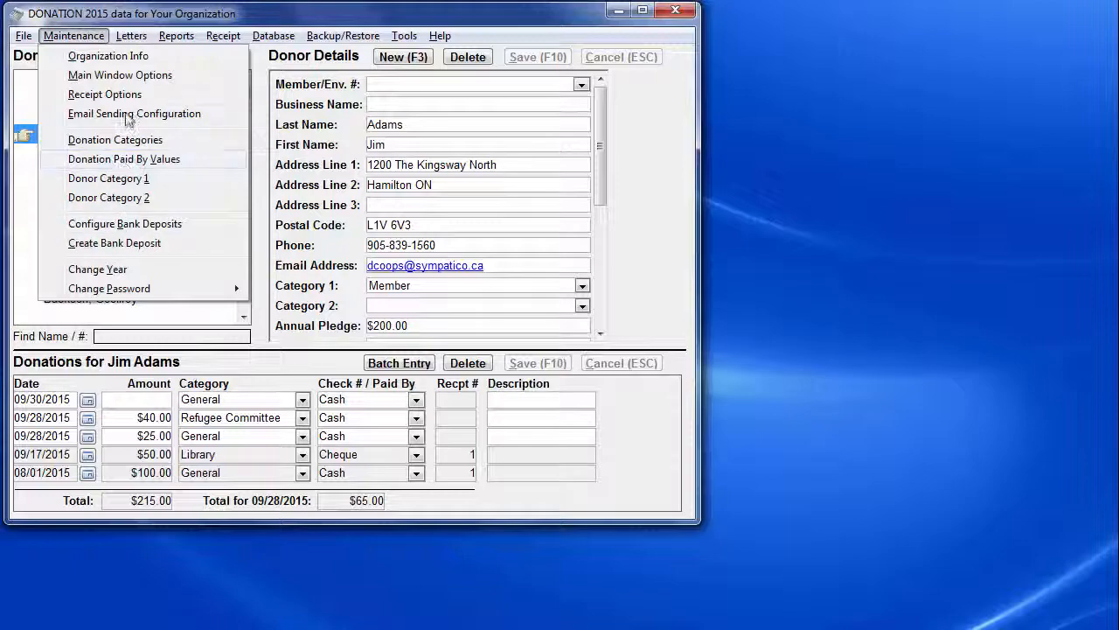
click(115, 94)
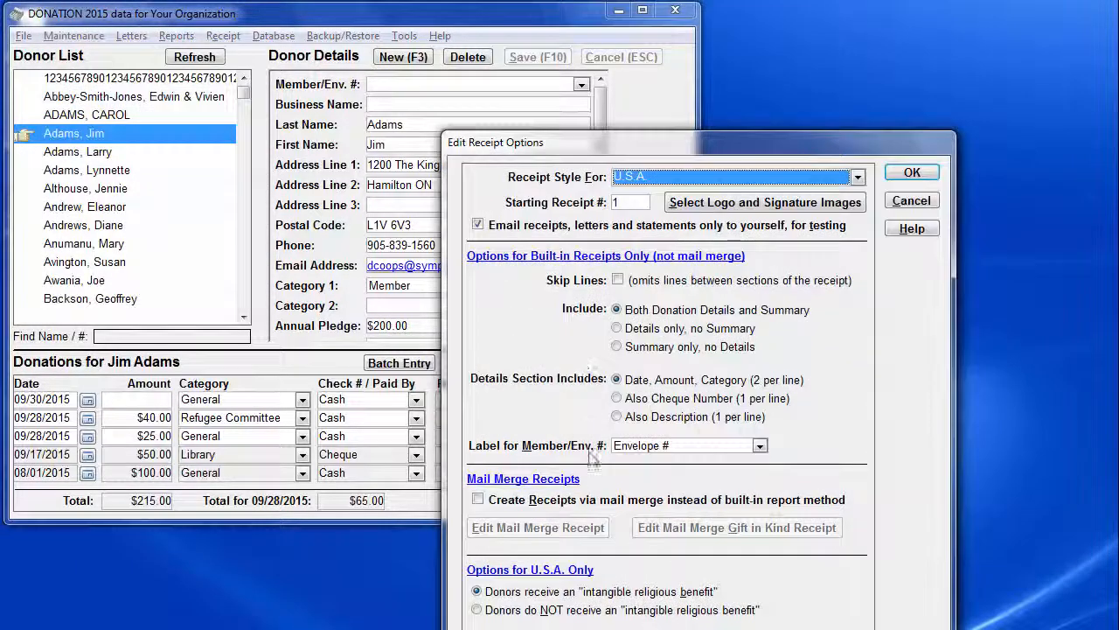
click(599, 500)
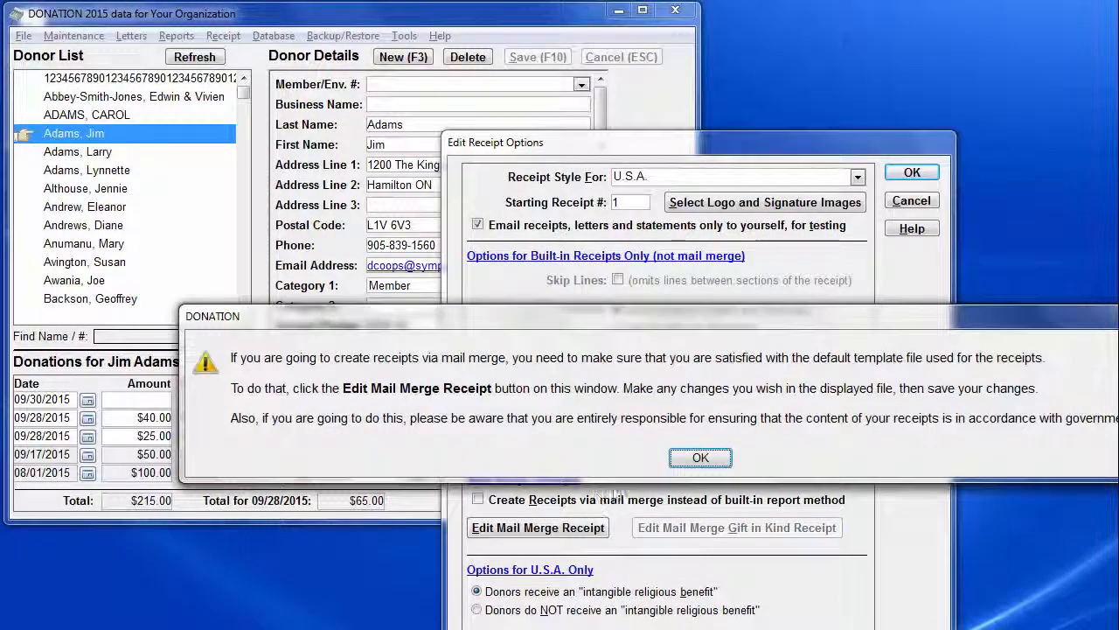
click(702, 454)
click(912, 172)
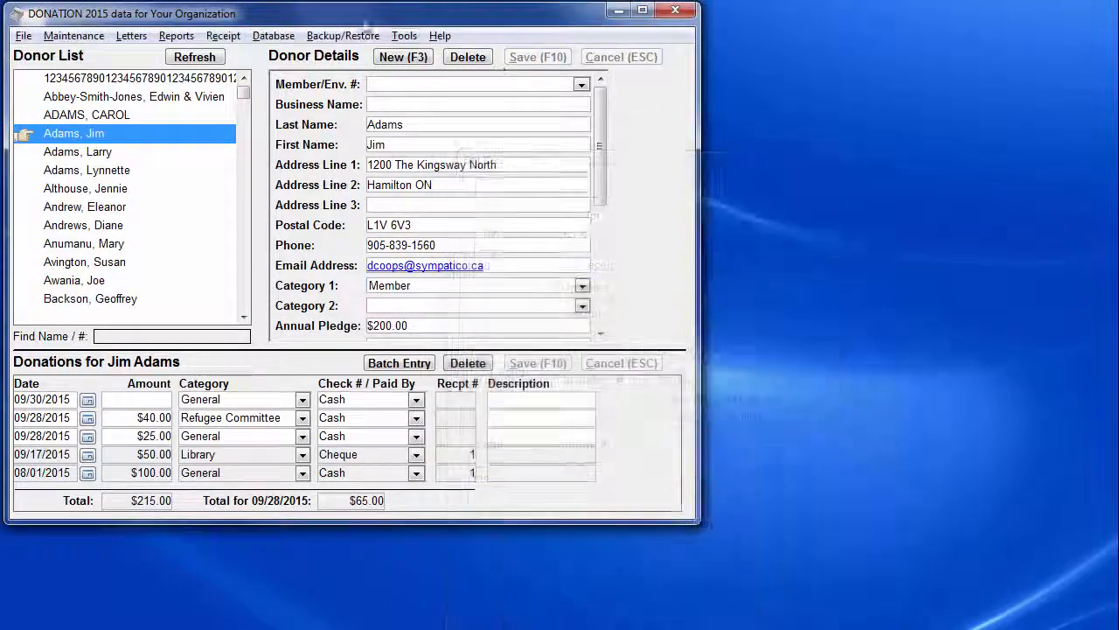
Step: Generate a mail merge sample receipt for the current donor, review its layout and close it
click(223, 36)
click(263, 94)
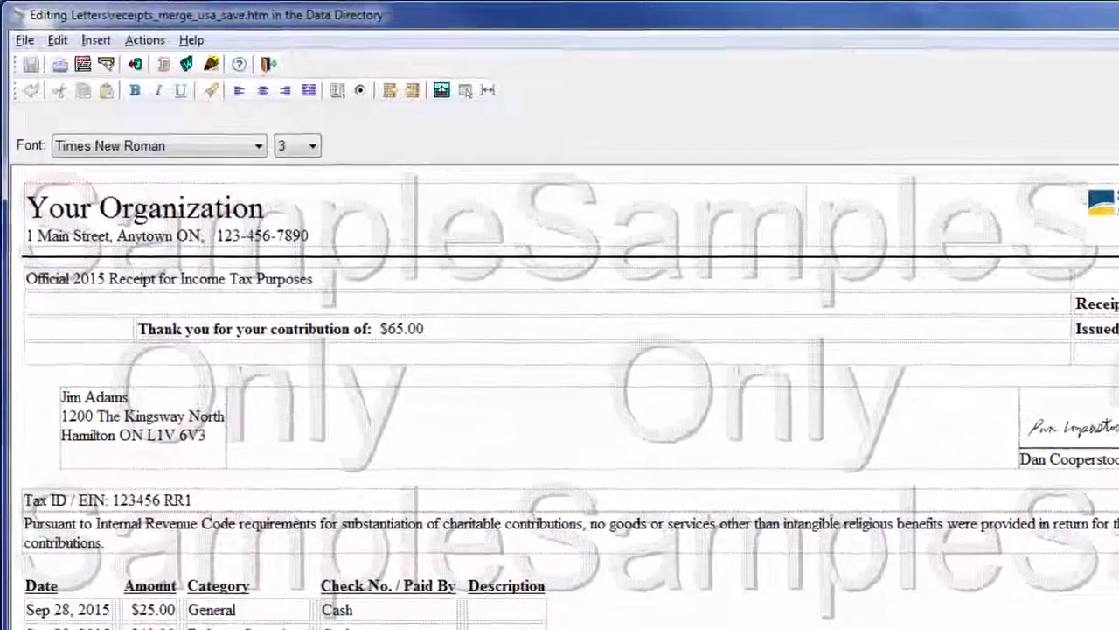
click(1092, 16)
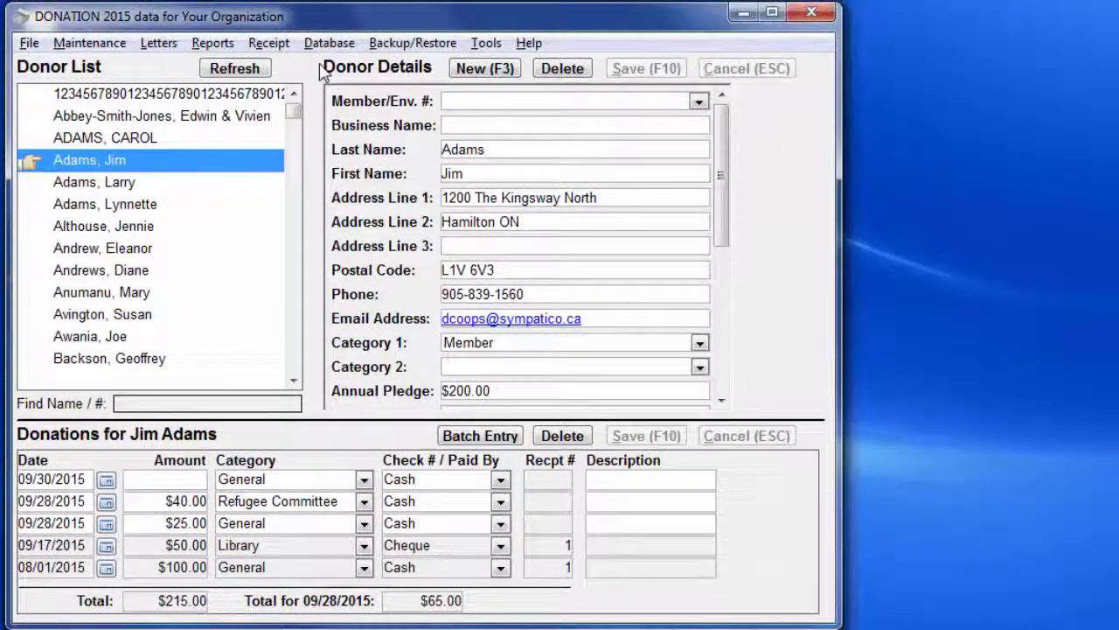
Step: Set the receipt logo image to s4npSimplePowerfulAffordable3000x695.gif, accepting it despite its non-standard proportions, and confirm the logo and signature images
click(88, 44)
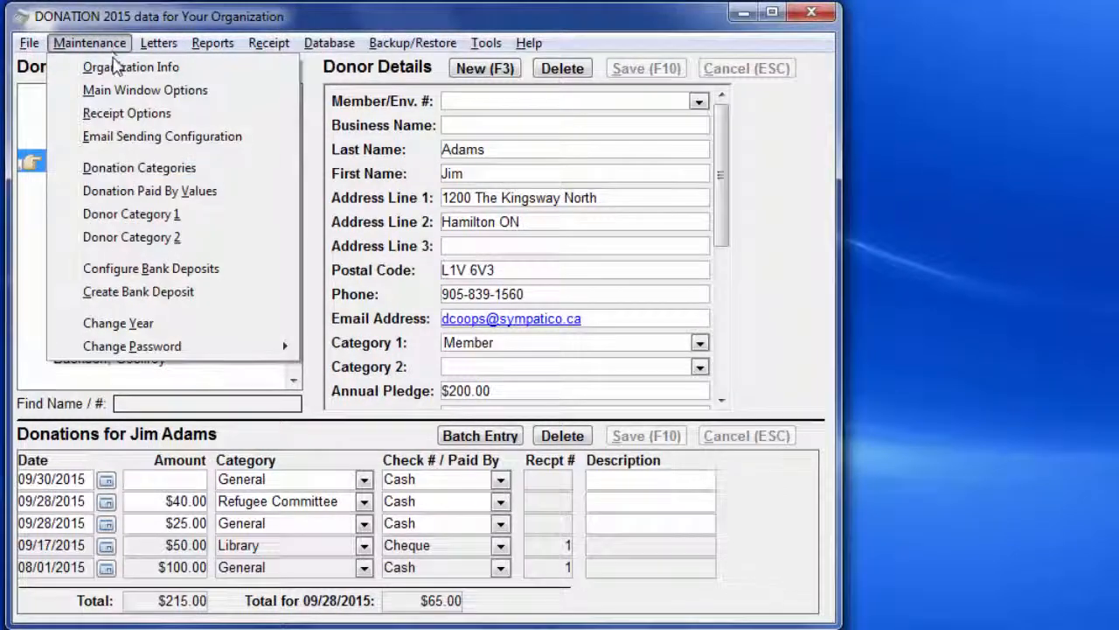
click(127, 113)
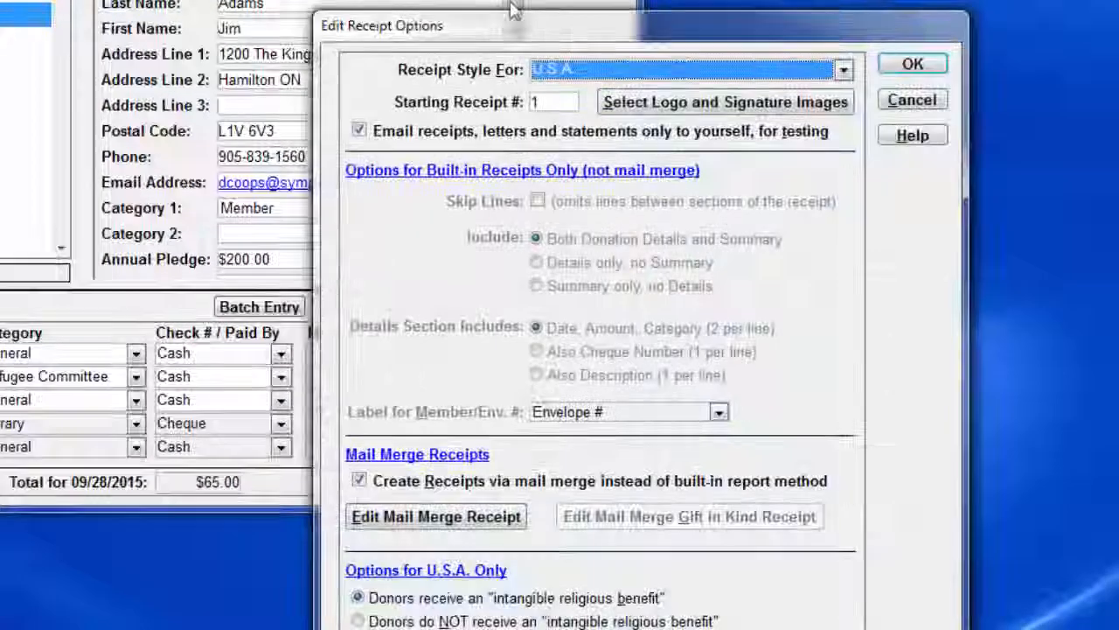
click(697, 114)
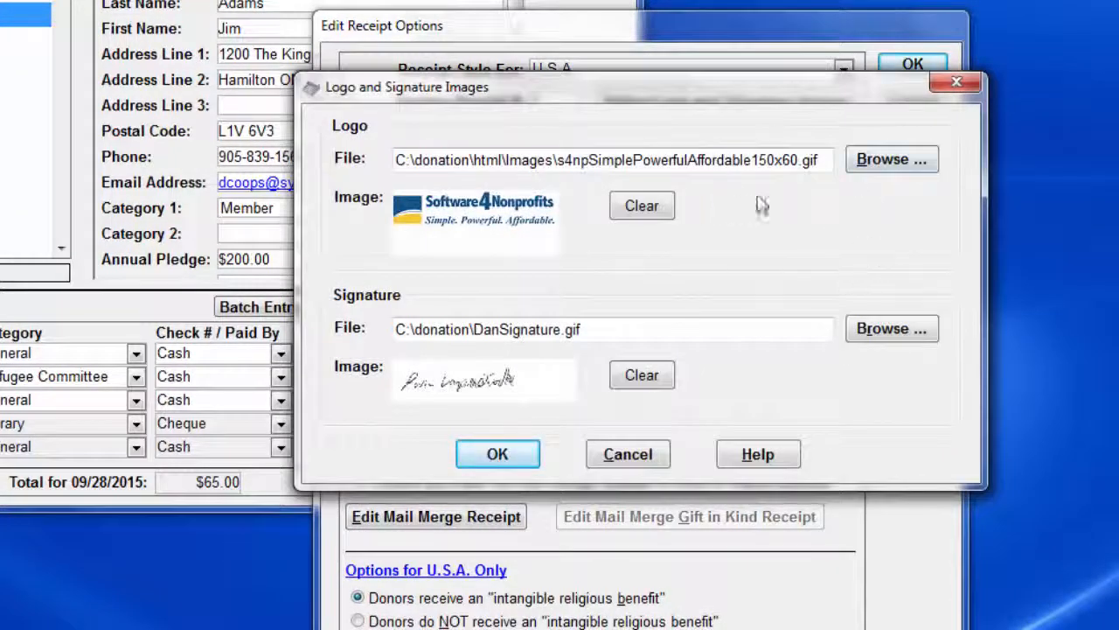
click(885, 163)
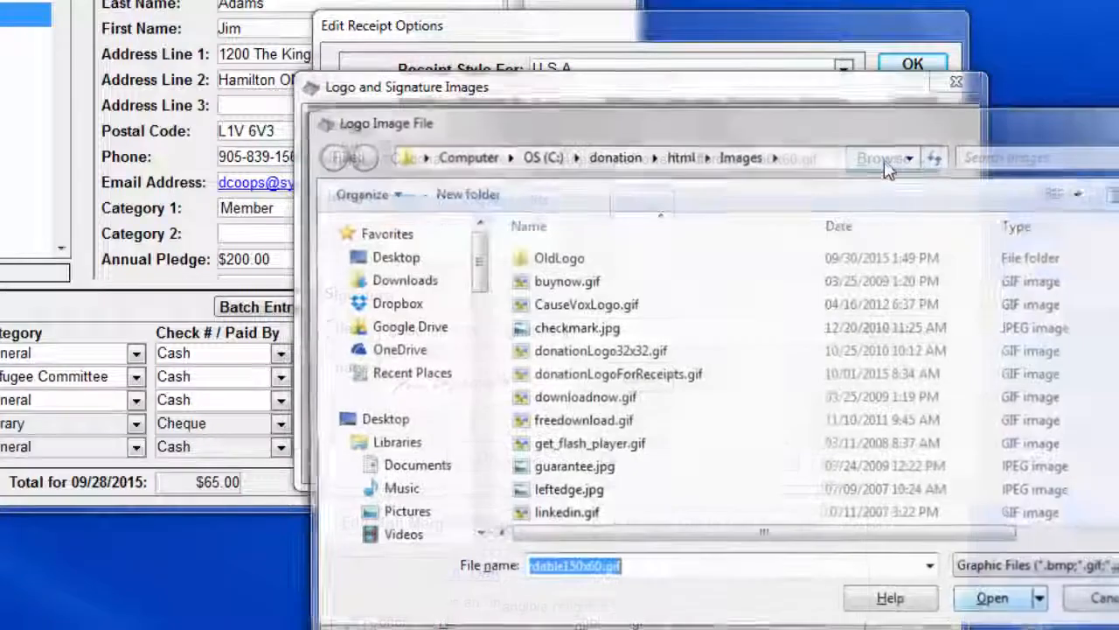
drag(1118, 262, 1118, 313)
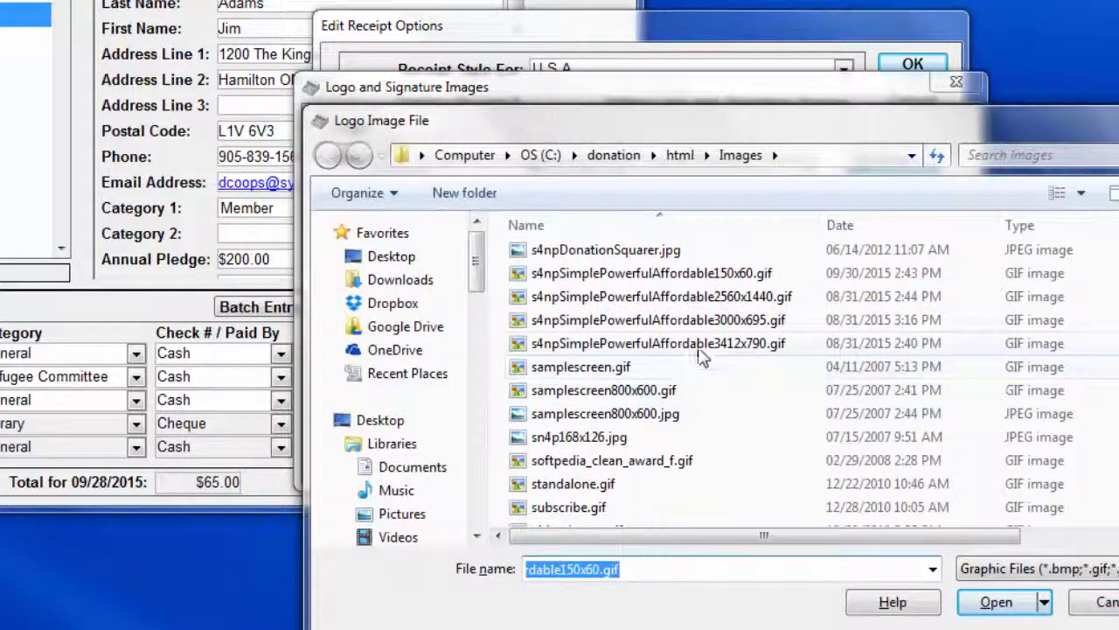
click(704, 320)
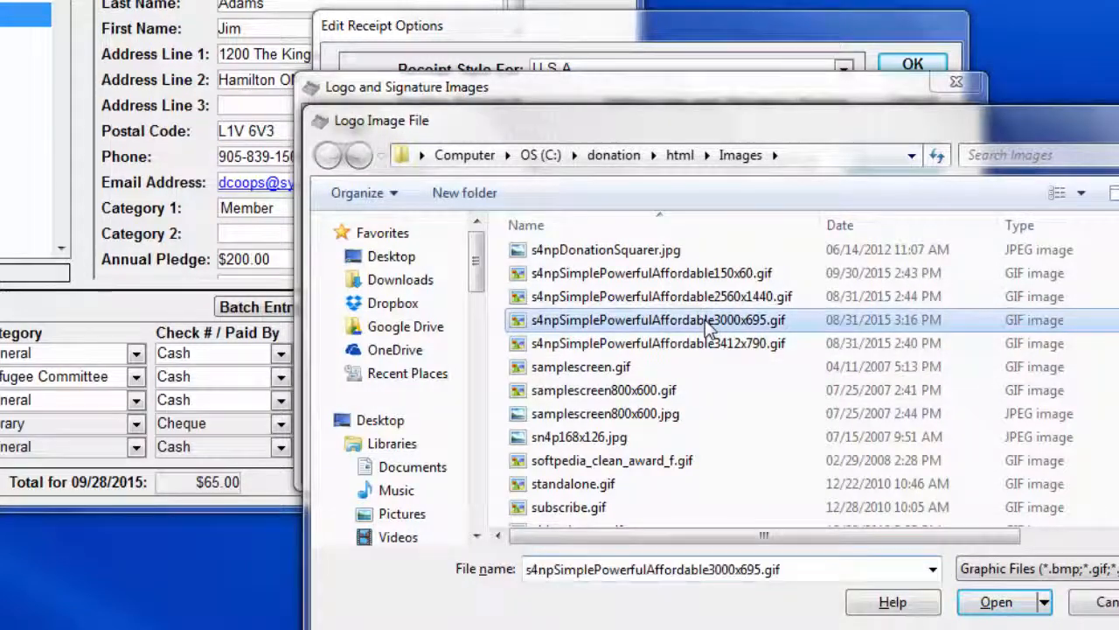
click(994, 603)
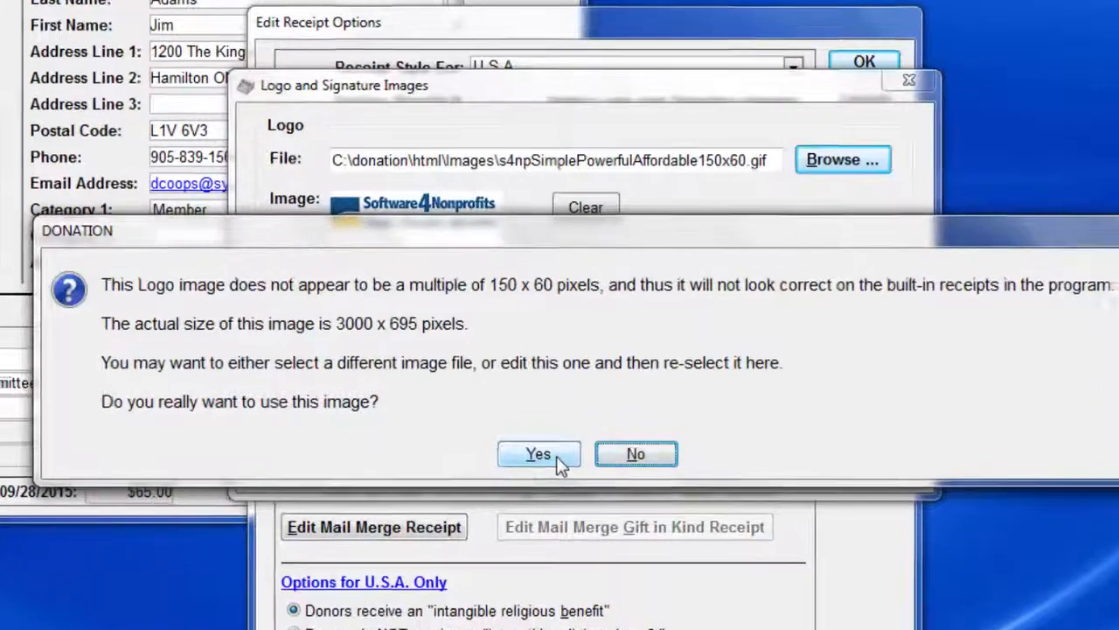
click(557, 447)
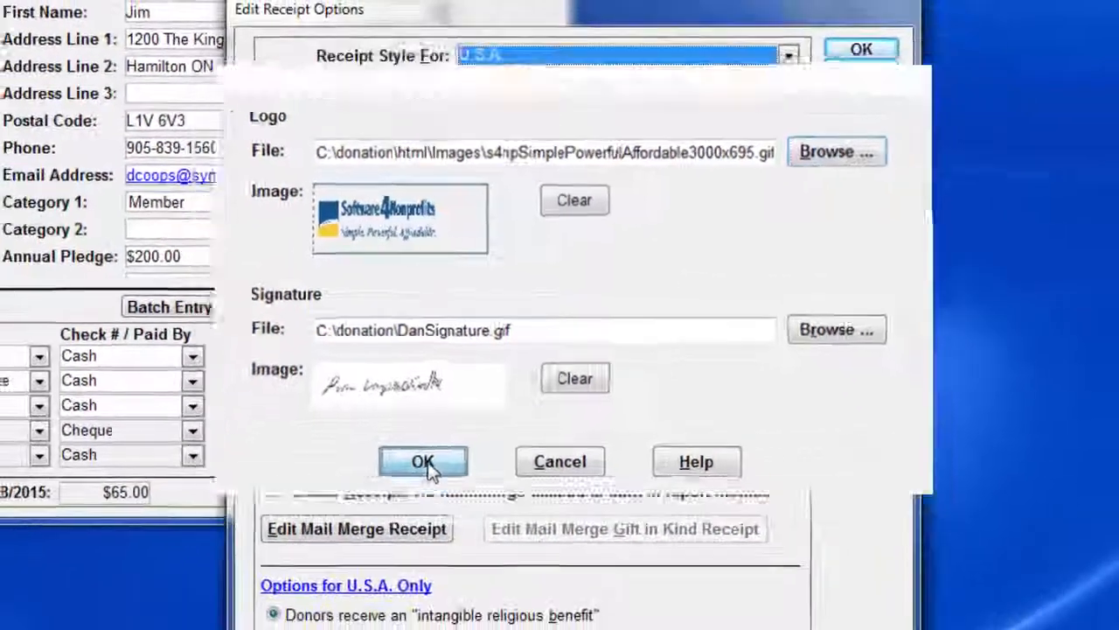
click(404, 541)
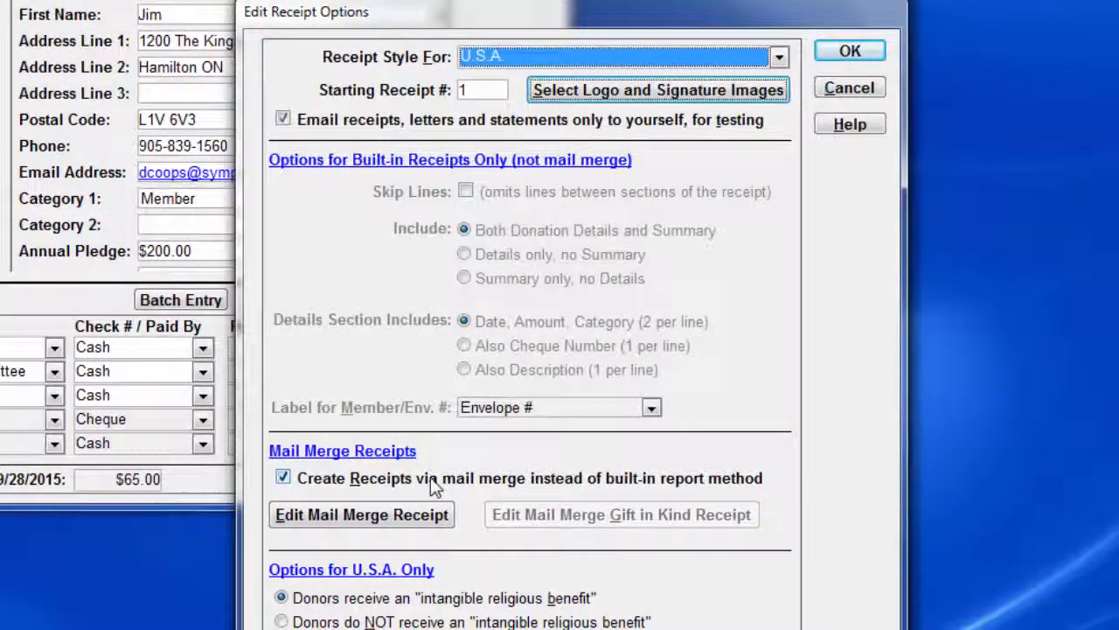
Step: Turn off creating receipts via mail merge, save the receipt options, and preview the current donor's built-in sample receipt before closing it
click(434, 481)
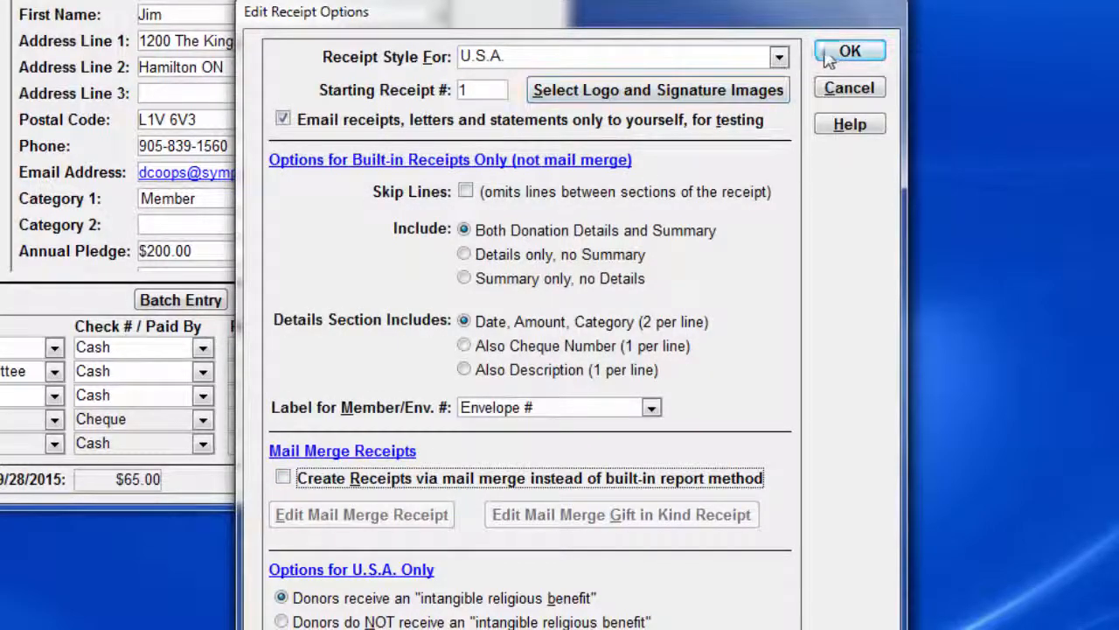
click(850, 52)
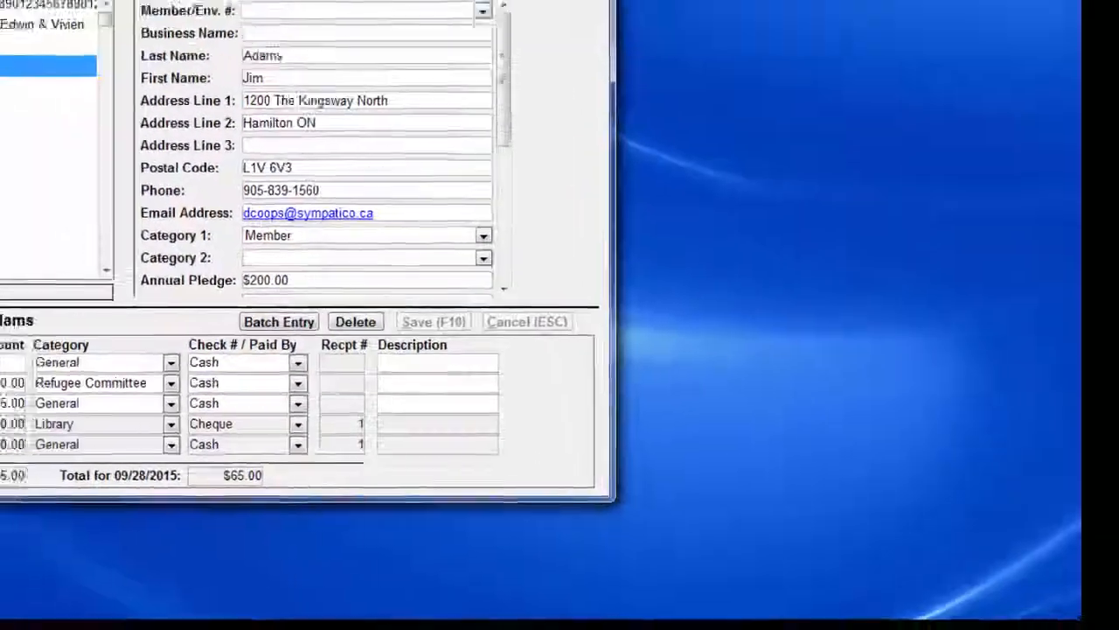
click(253, 63)
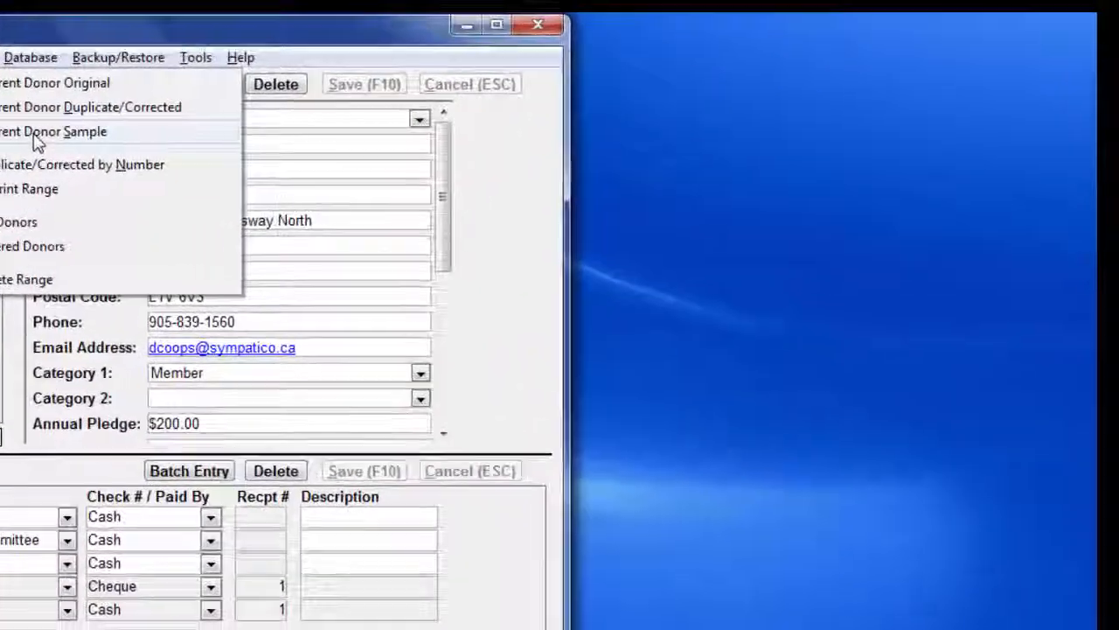
click(299, 113)
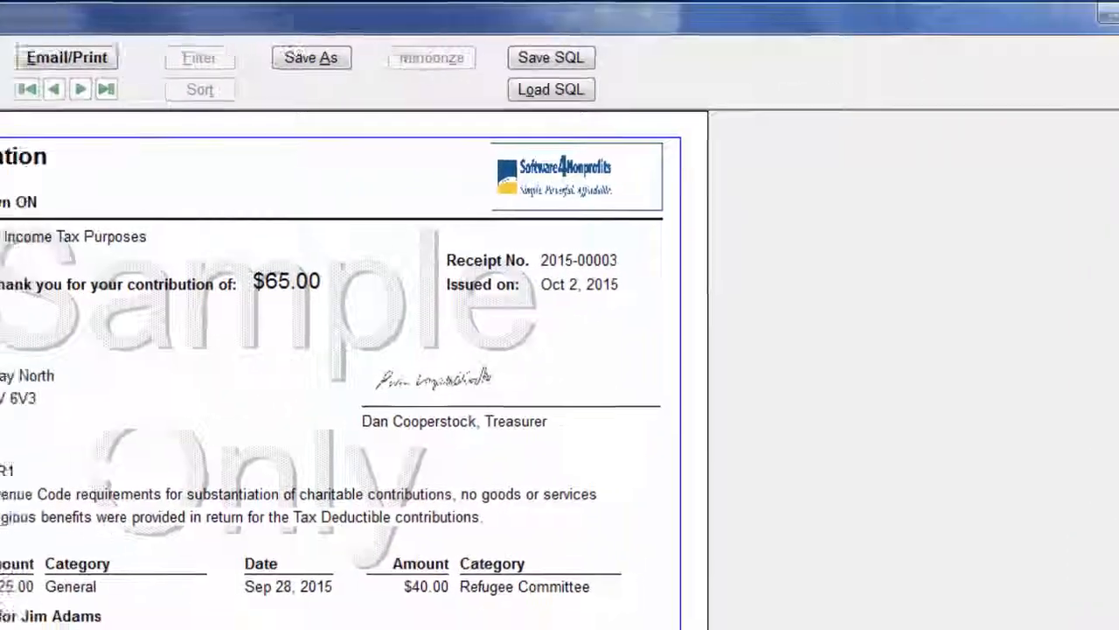
click(234, 72)
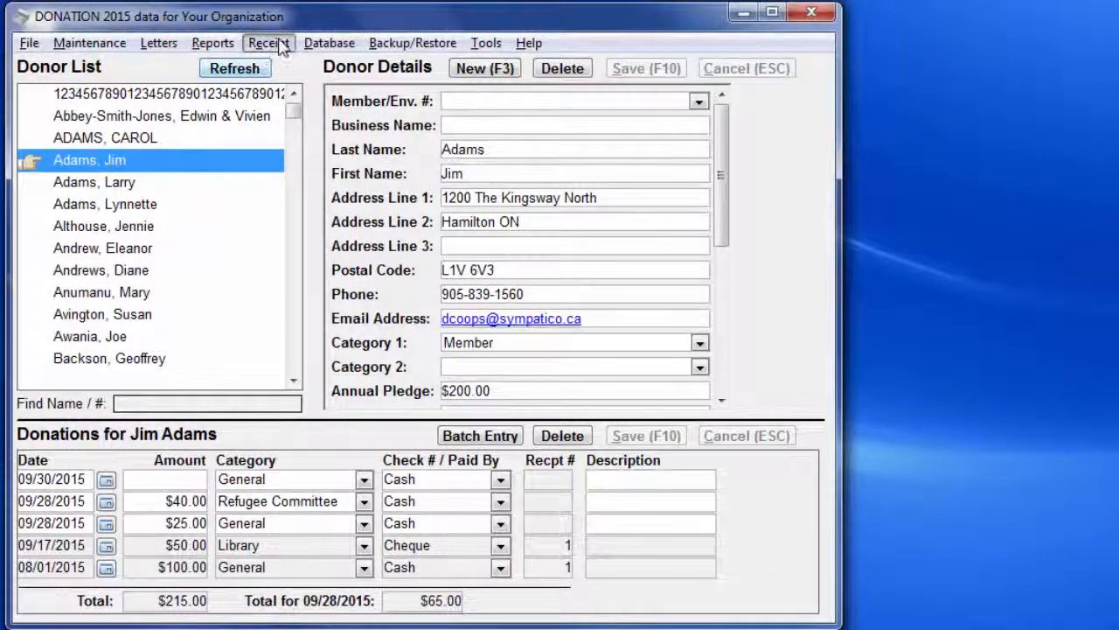
Step: Turn creating receipts via mail merge back on, acknowledge the template notice and save the receipt options
click(268, 43)
mouse_move(105, 53)
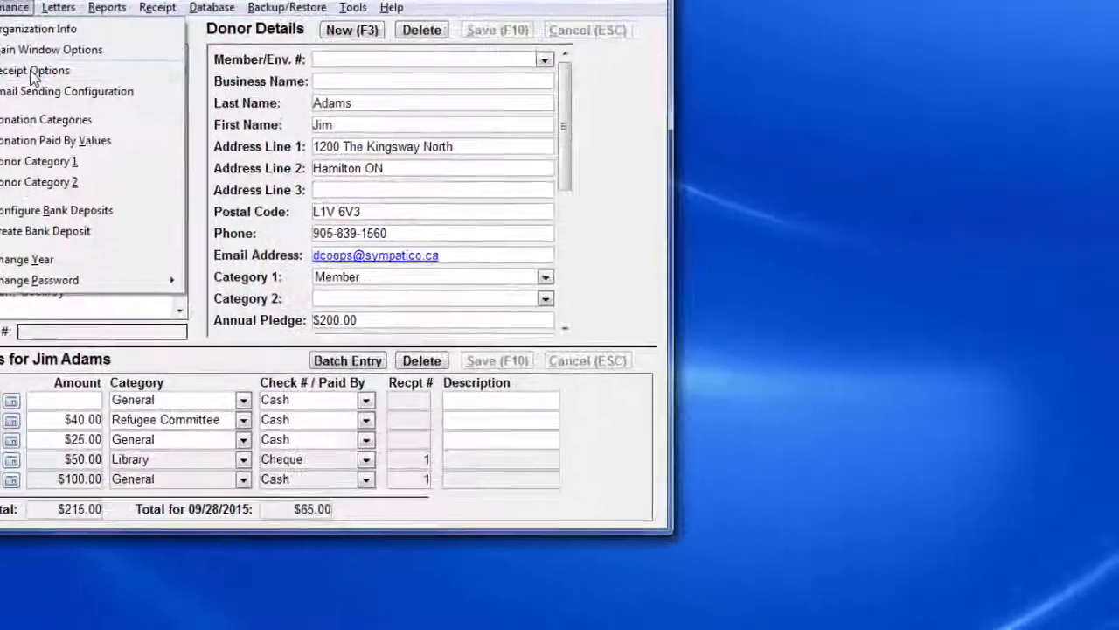
click(127, 113)
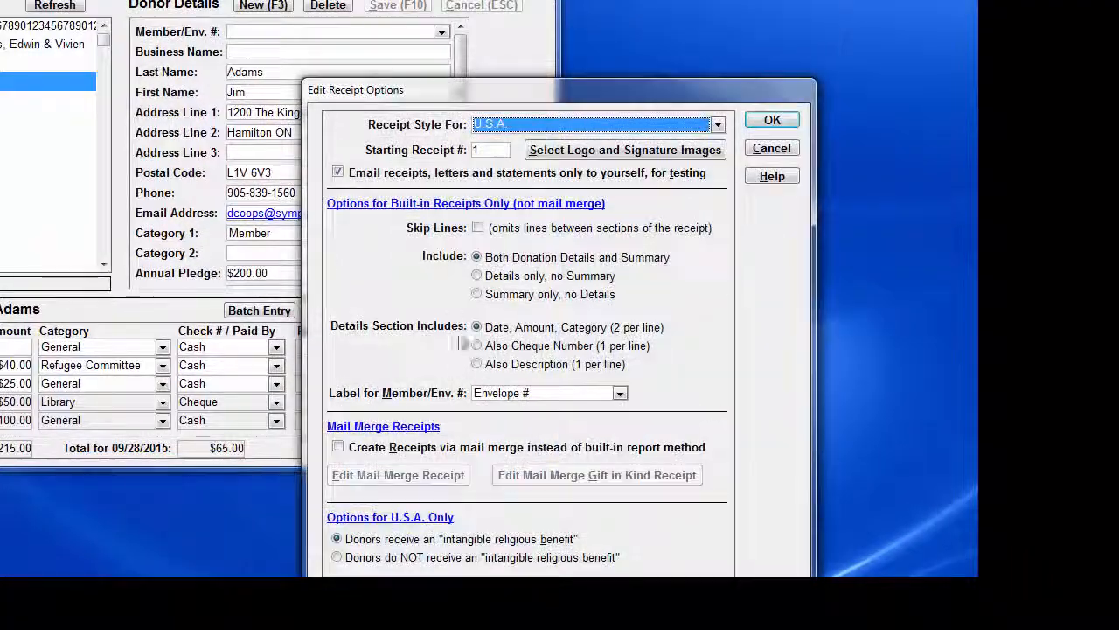
click(428, 449)
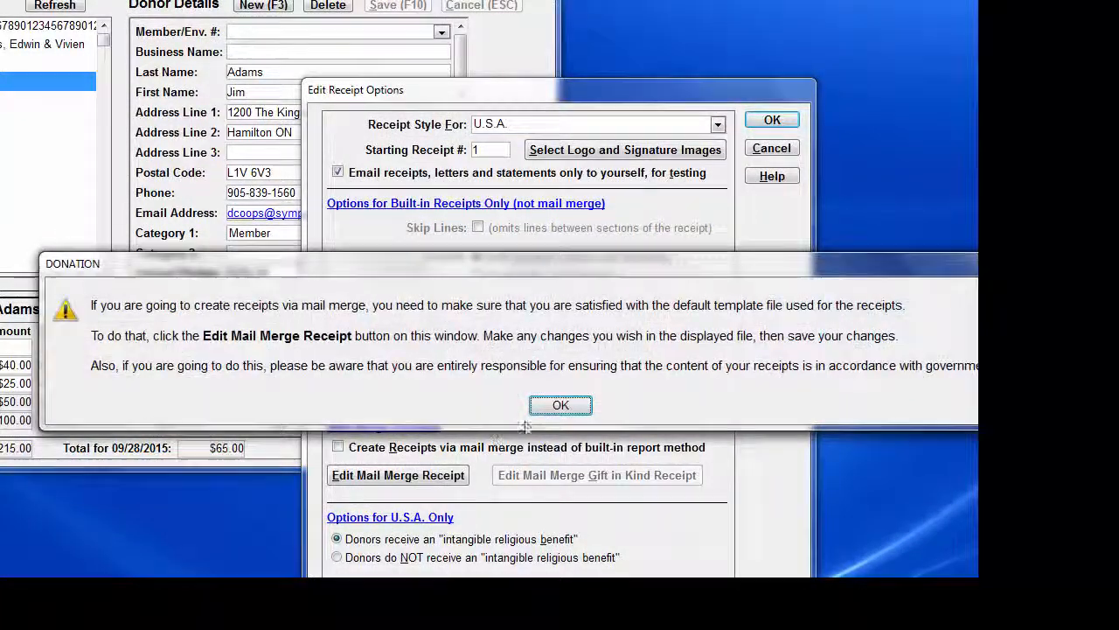
click(560, 406)
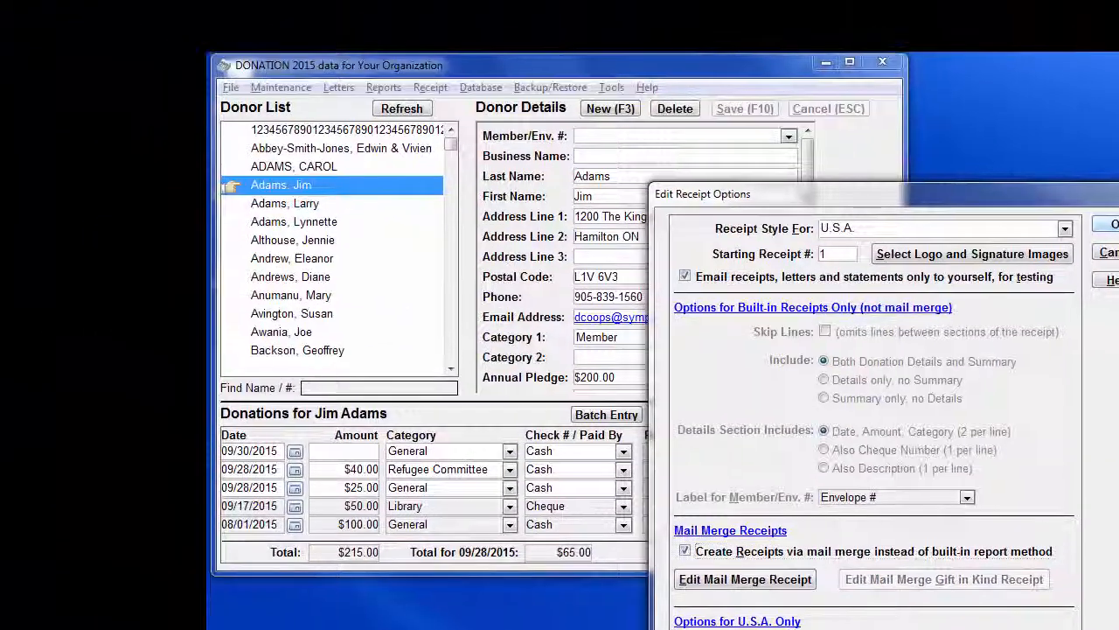
click(960, 176)
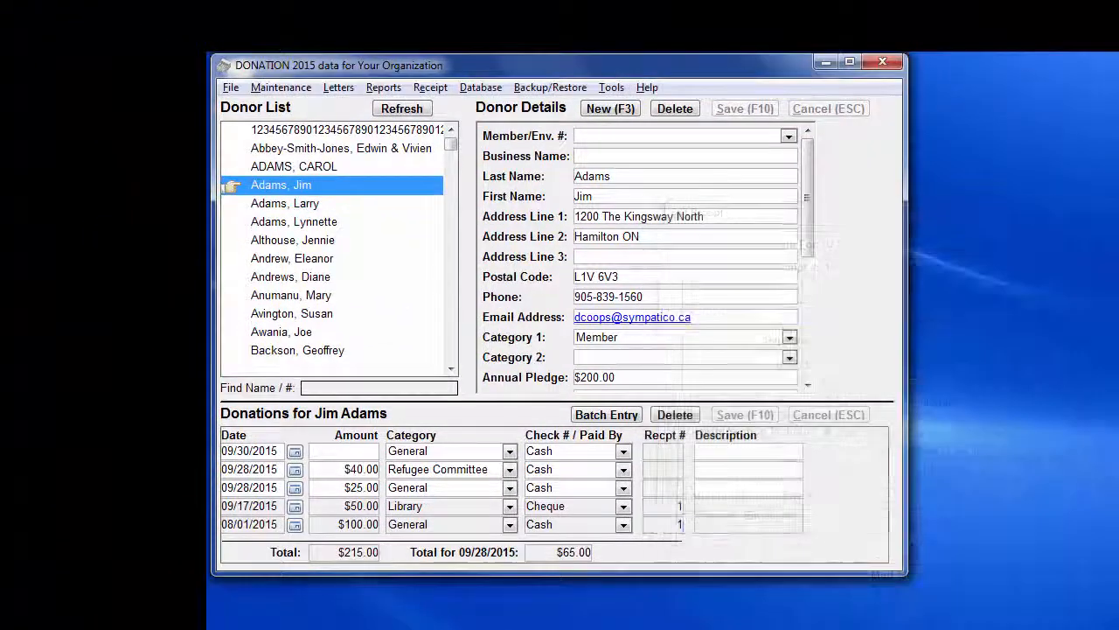
Step: Generate a mail merge sample receipt for the current donor and examine how the large logo affects the layout's height and width
click(430, 87)
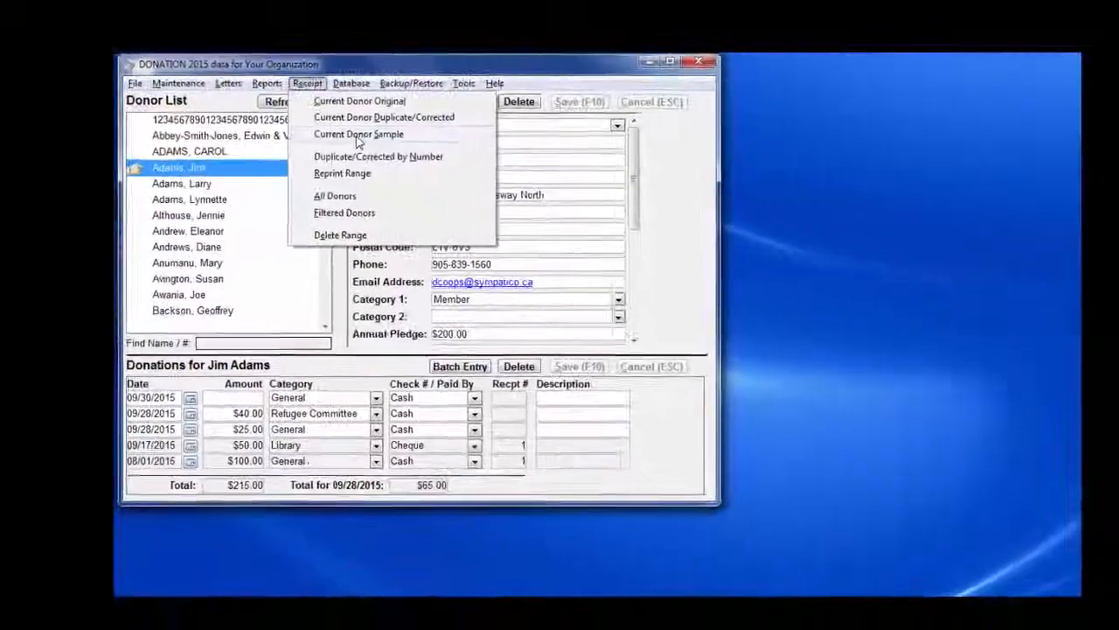
click(466, 146)
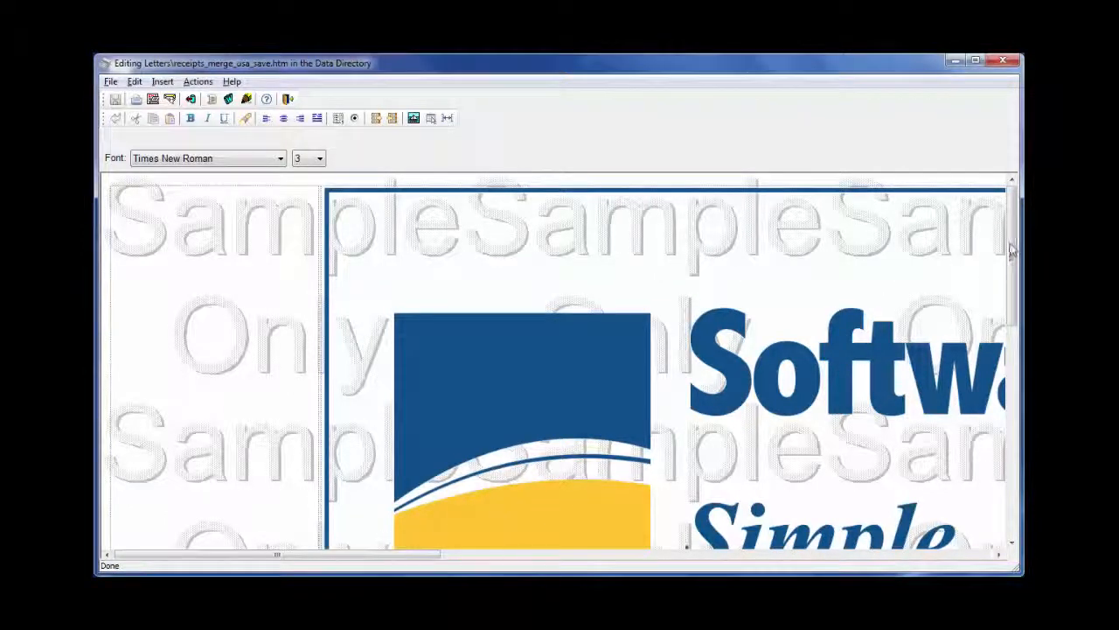
drag(1010, 260, 1014, 351)
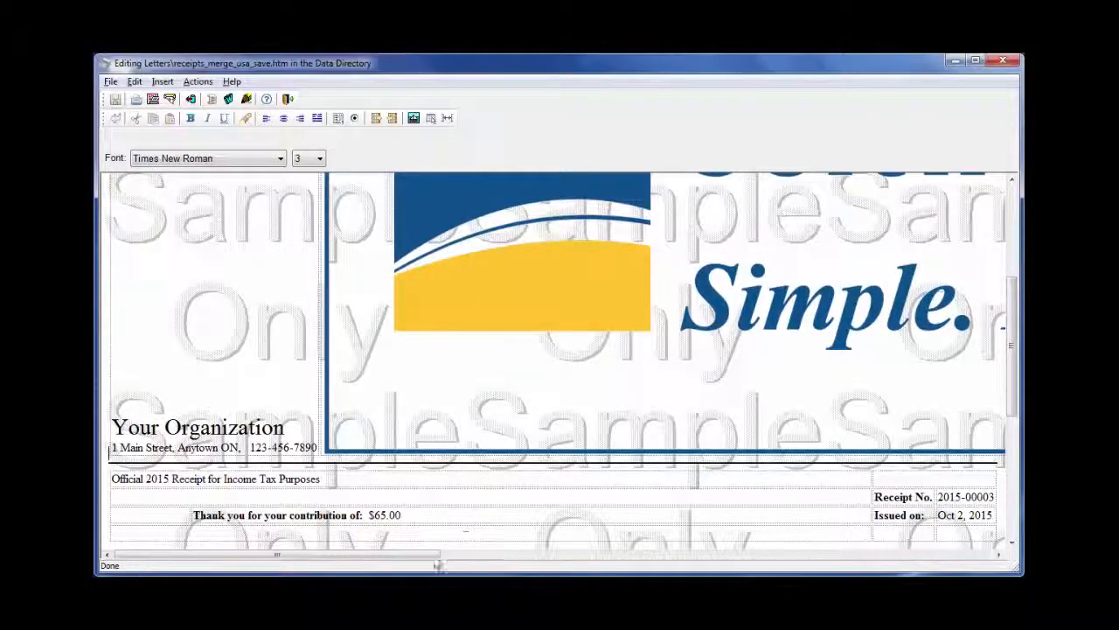
click(486, 554)
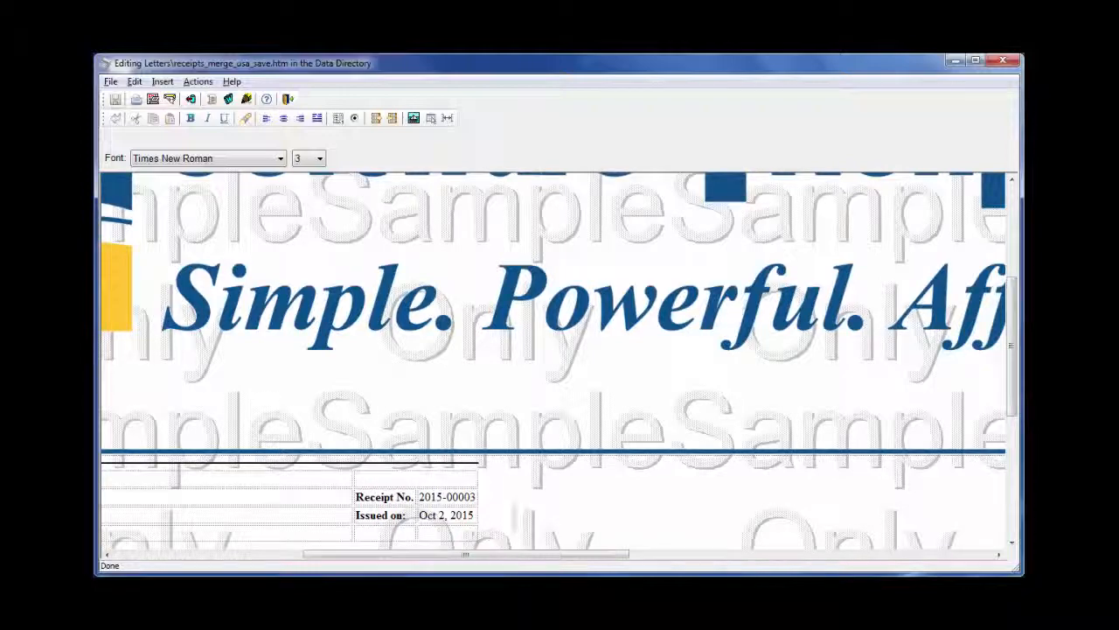
drag(465, 556, 227, 562)
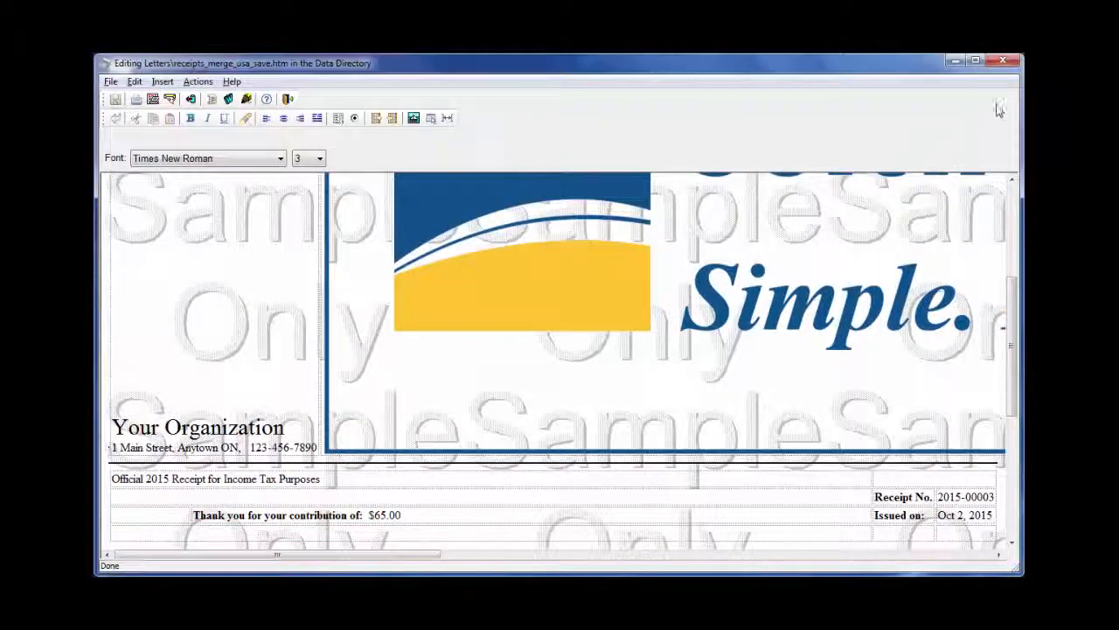